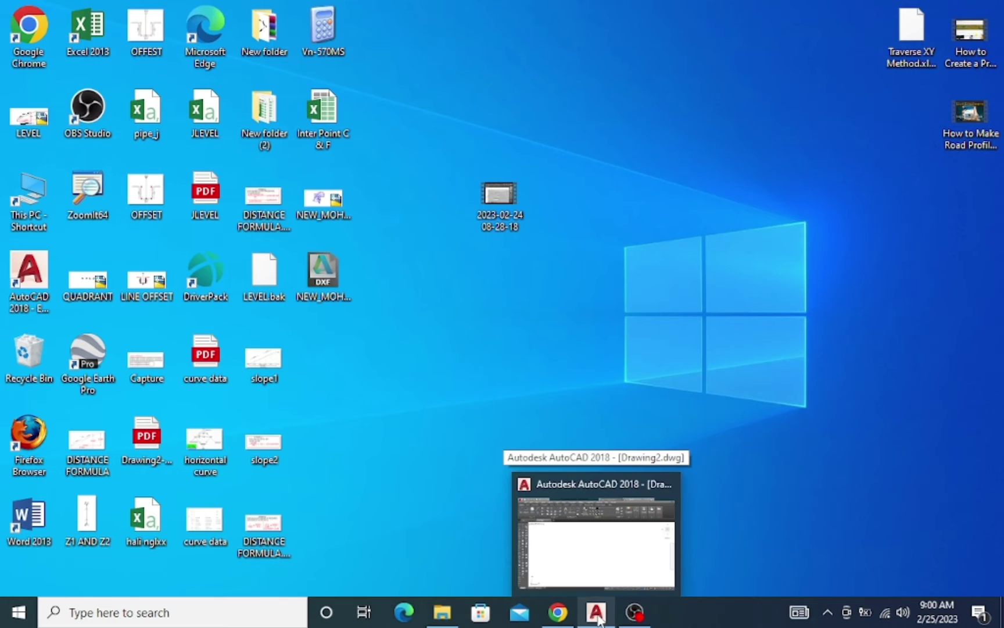
Open NEW_MOHAIL.dwg from the desktop in AutoCAD 2018.
{"action": "double_click", "coordinate": [323, 201]}
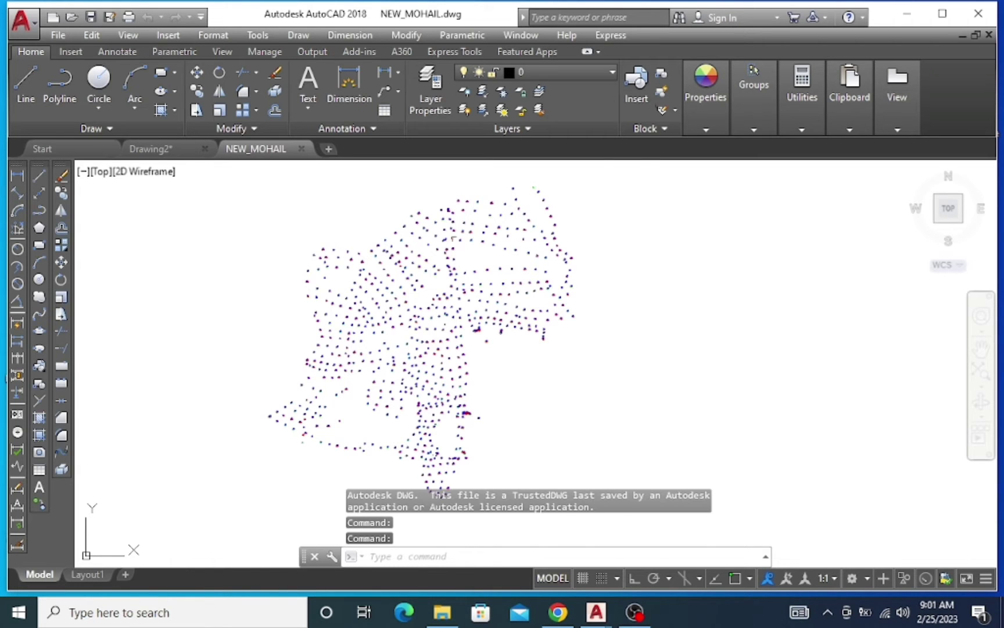
{"action": "scroll", "coordinate": [453, 239], "scroll_direction": "up", "scroll_amount": 5}
{"action": "scroll", "coordinate": [497, 280], "scroll_direction": "up", "scroll_amount": 5}
{"action": "scroll", "coordinate": [462, 254], "scroll_direction": "up", "scroll_amount": 5}
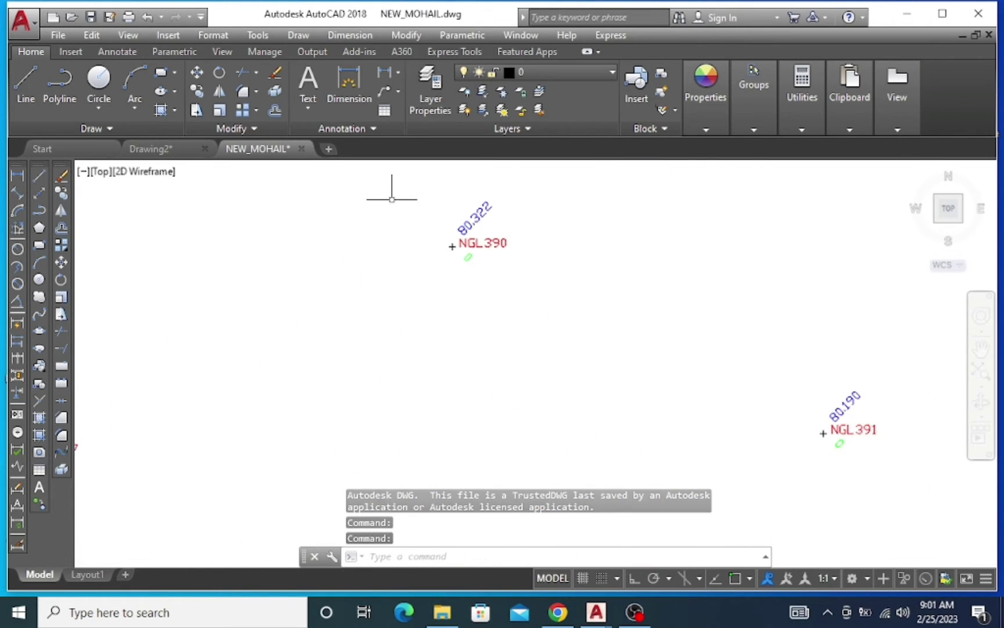
{"action": "scroll", "coordinate": [520, 287], "scroll_direction": "down", "scroll_amount": 5}
{"action": "scroll", "coordinate": [493, 240], "scroll_direction": "up", "scroll_amount": 3}
{"action": "scroll", "coordinate": [482, 244], "scroll_direction": "up", "scroll_amount": 2}
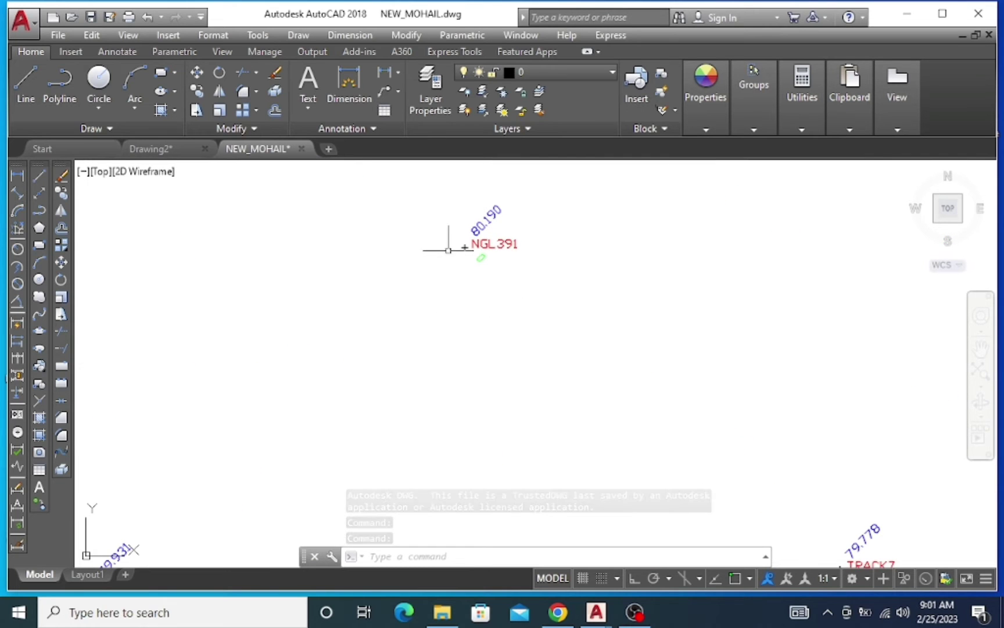
{"action": "scroll", "coordinate": [448, 250], "scroll_direction": "up", "scroll_amount": 3}
{"action": "left_click", "coordinate": [515, 274]}
{"action": "left_click", "coordinate": [450, 313]}
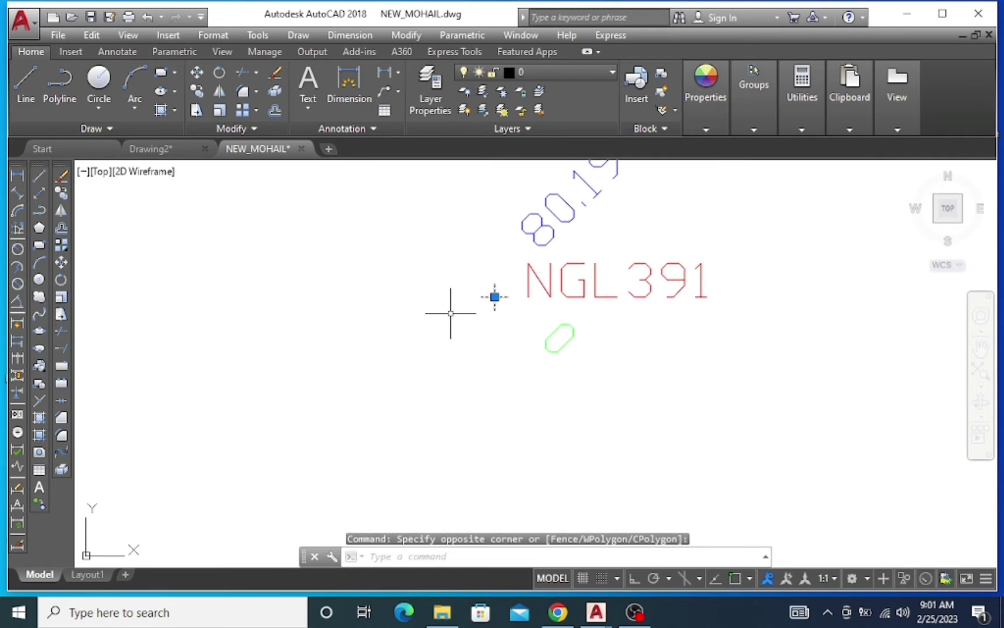
{"action": "right_click", "coordinate": [478, 291]}
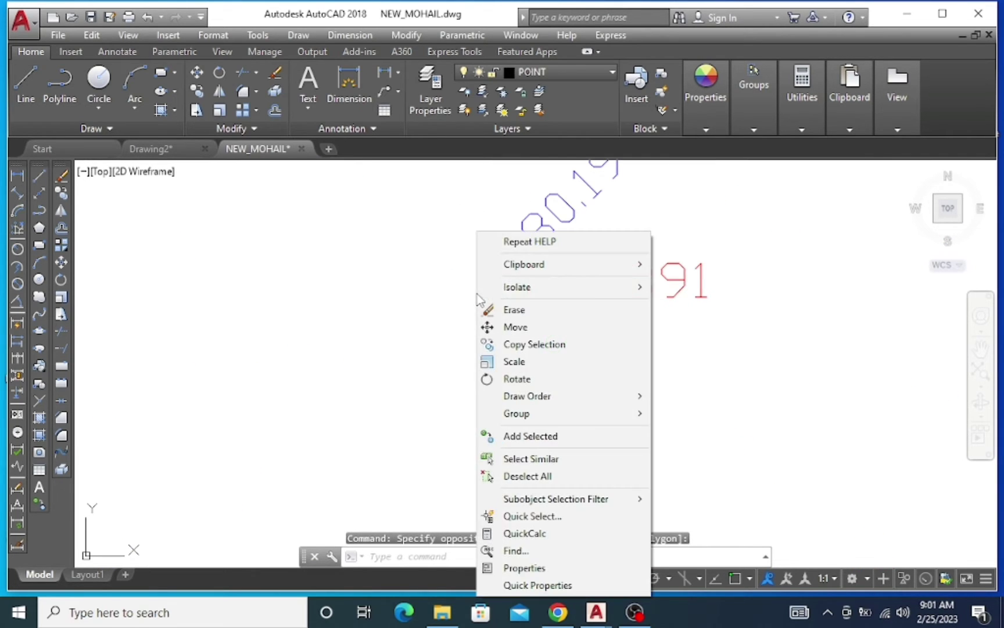
{"action": "left_click", "coordinate": [536, 568]}
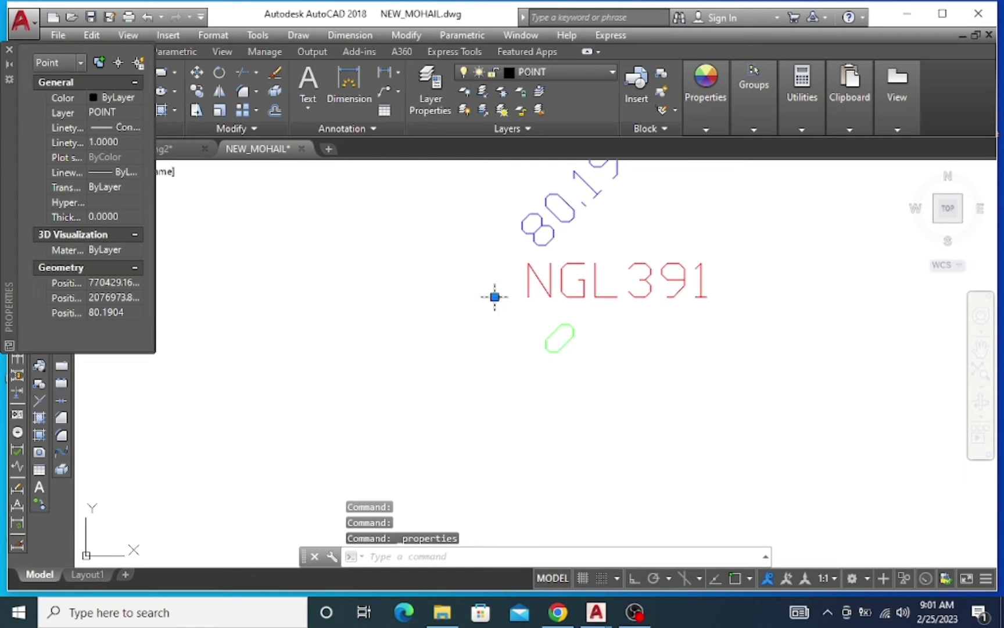
{"action": "scroll", "coordinate": [347, 415], "scroll_direction": "down", "scroll_amount": 2}
{"action": "scroll", "coordinate": [436, 281], "scroll_direction": "up", "scroll_amount": 2}
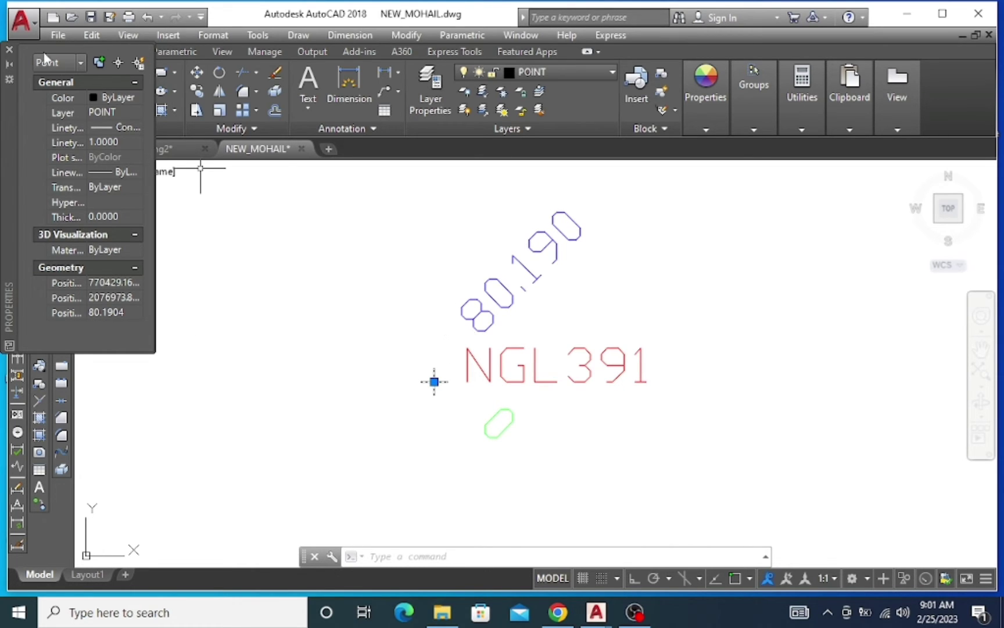
{"action": "left_click", "coordinate": [8, 52]}
{"action": "scroll", "coordinate": [481, 240], "scroll_direction": "down", "scroll_amount": 5}
{"action": "scroll", "coordinate": [481, 240], "scroll_direction": "down", "scroll_amount": 3}
{"action": "scroll", "coordinate": [439, 273], "scroll_direction": "down", "scroll_amount": 2}
{"action": "scroll", "coordinate": [426, 273], "scroll_direction": "down", "scroll_amount": 2}
{"action": "scroll", "coordinate": [362, 212], "scroll_direction": "down", "scroll_amount": 1}
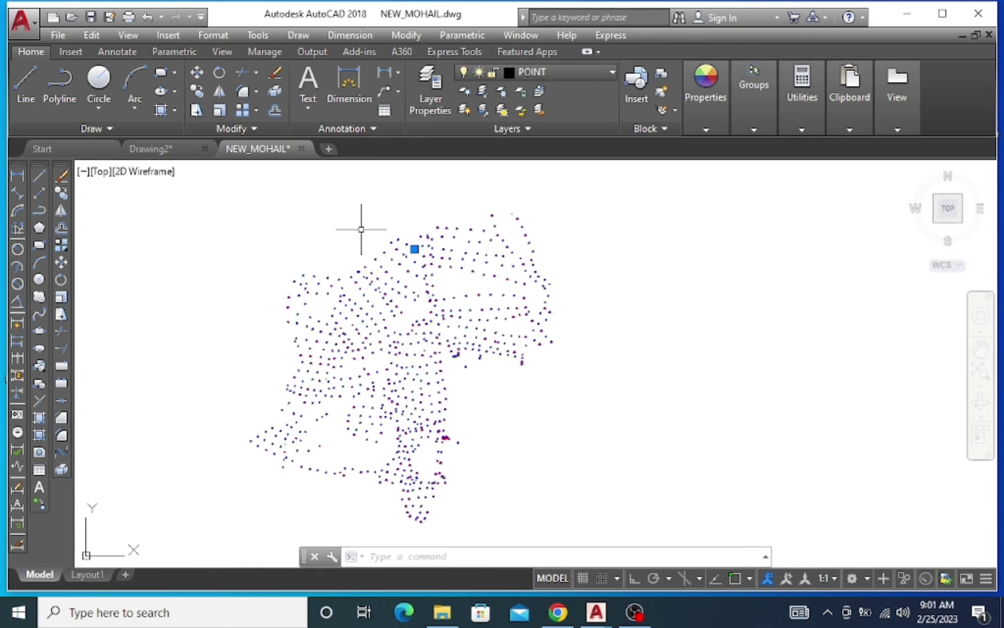
Load the Generate_Contour application with APPLOAD and close the loader.
{"action": "key", "text": "Escape"}
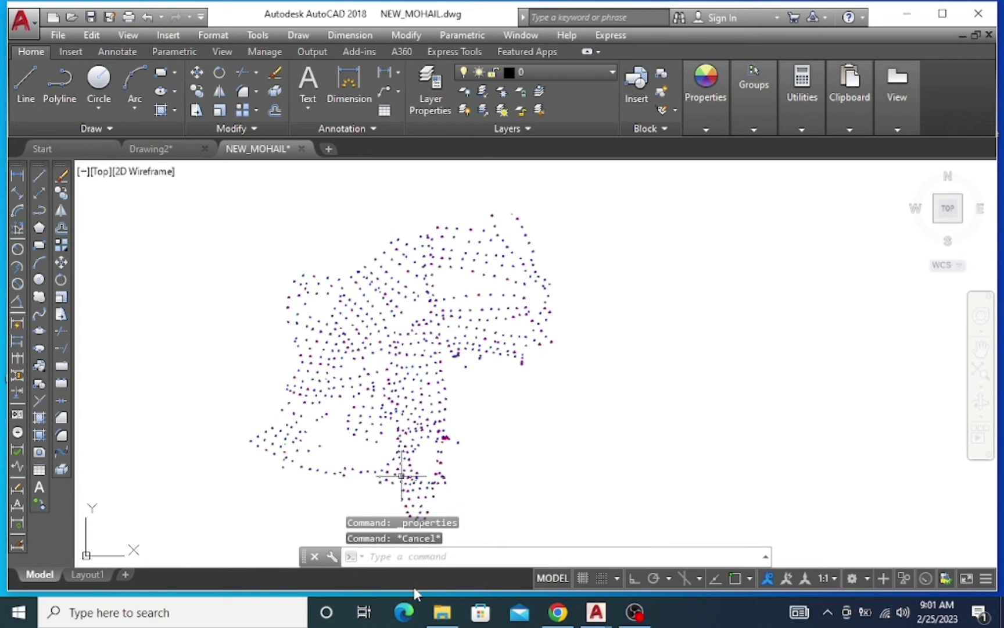
{"action": "left_click", "coordinate": [410, 558]}
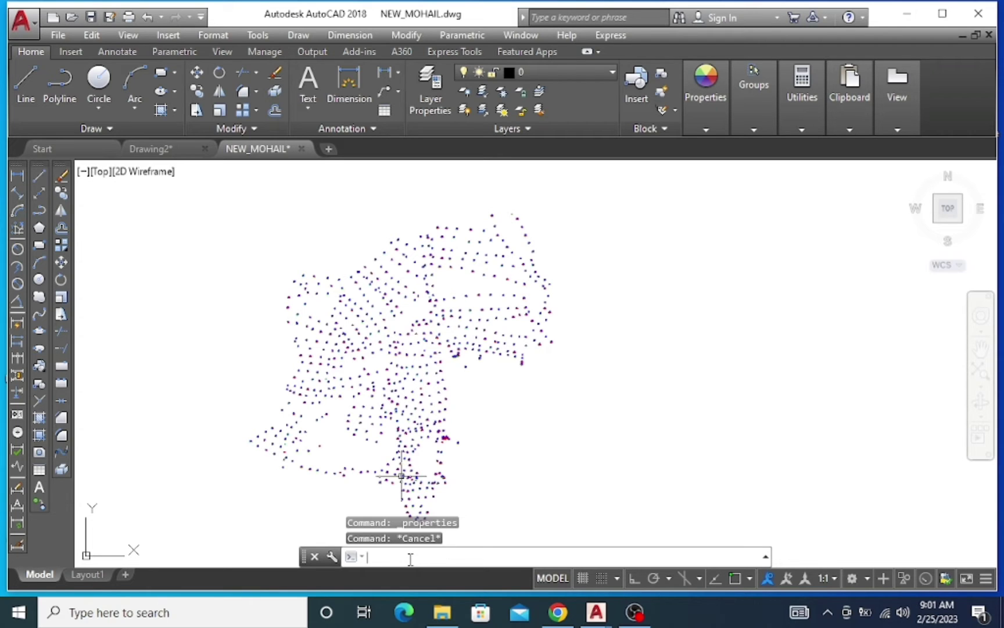
{"action": "type", "text": "app"}
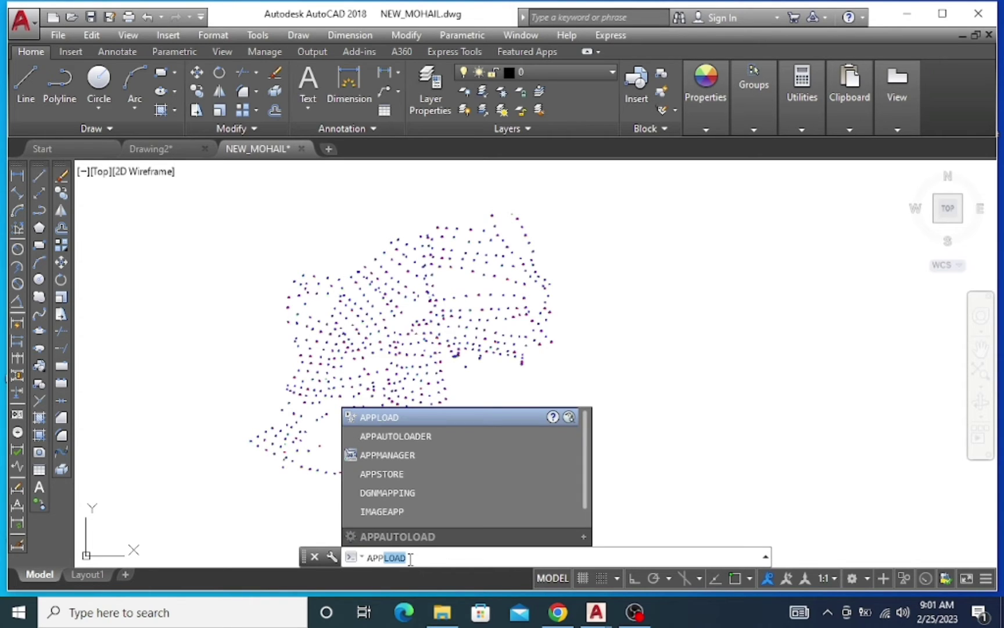
{"action": "key", "text": "Return"}
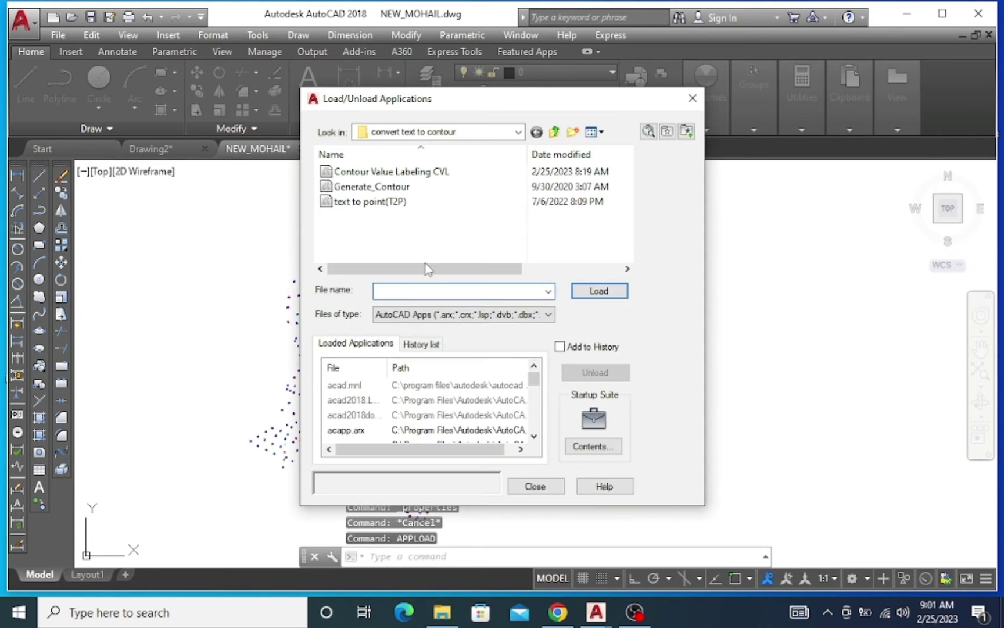
{"action": "double_click", "coordinate": [387, 187]}
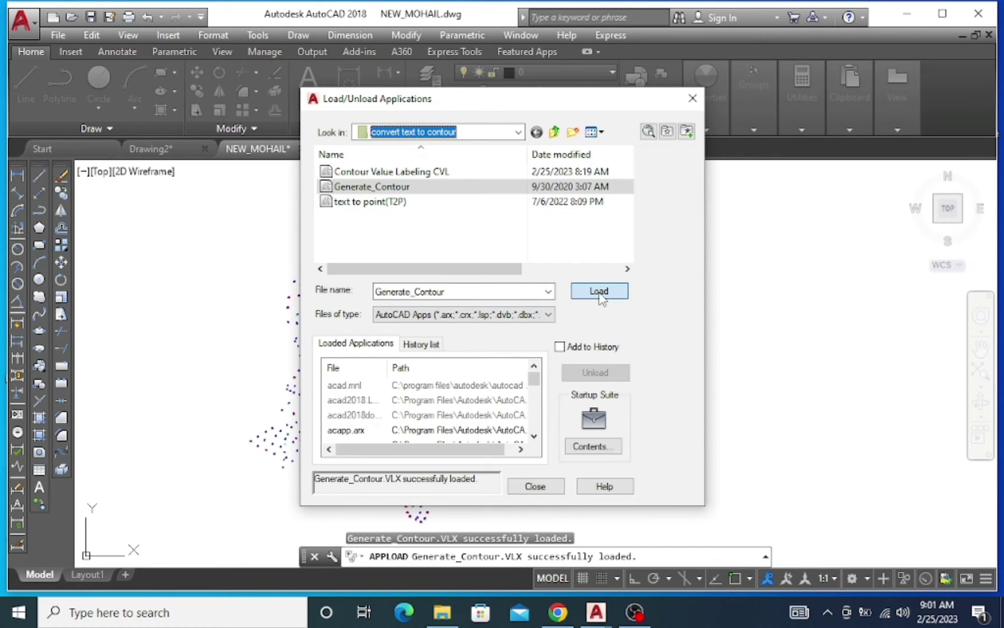
{"action": "left_click", "coordinate": [535, 486]}
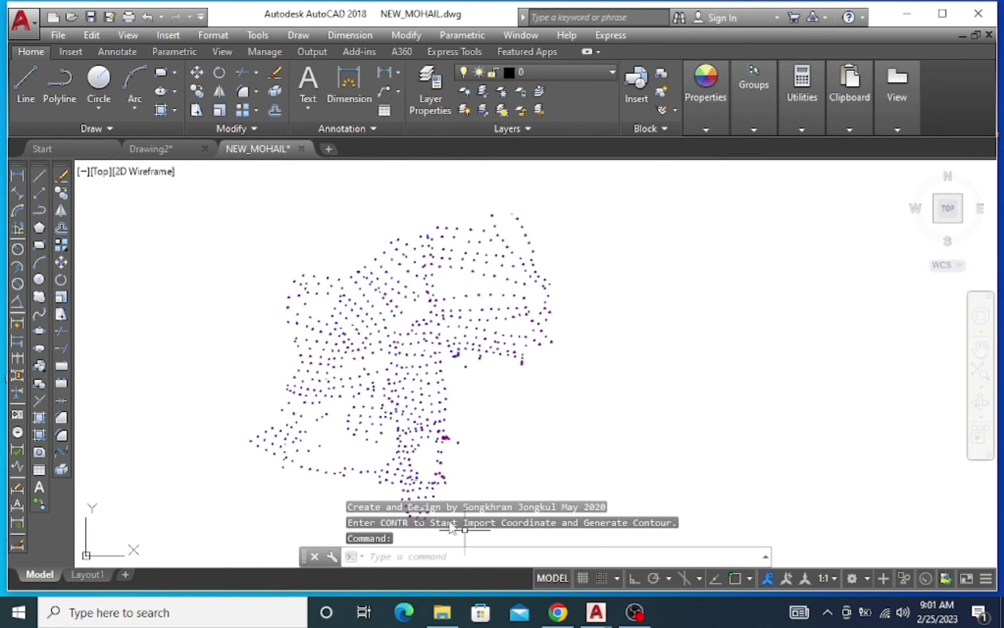
Run CONTR with contour line generation on and minor interval 2.
{"action": "left_click", "coordinate": [405, 556]}
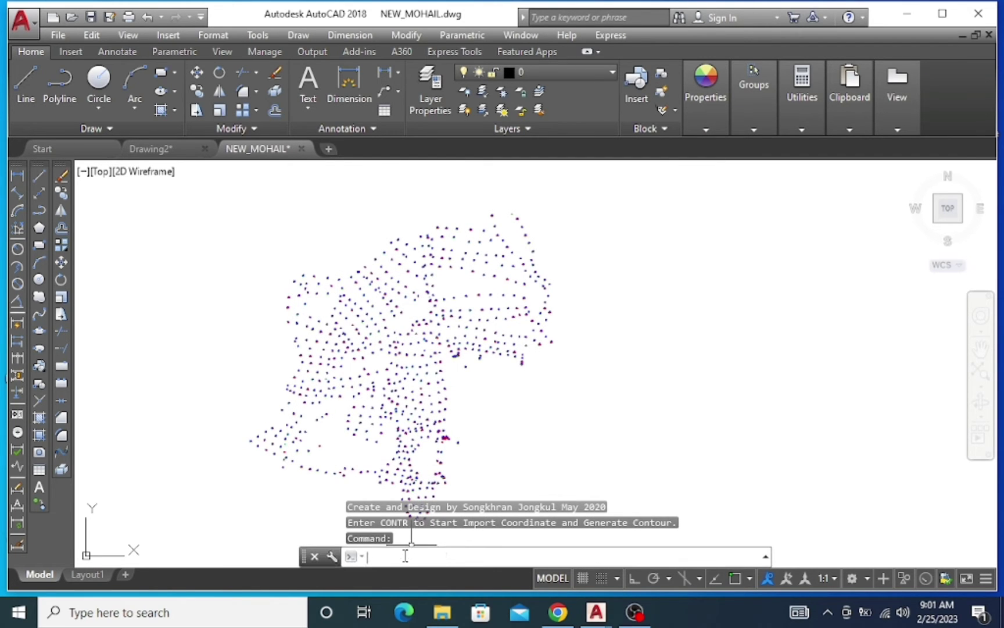
{"action": "type", "text": "contr"}
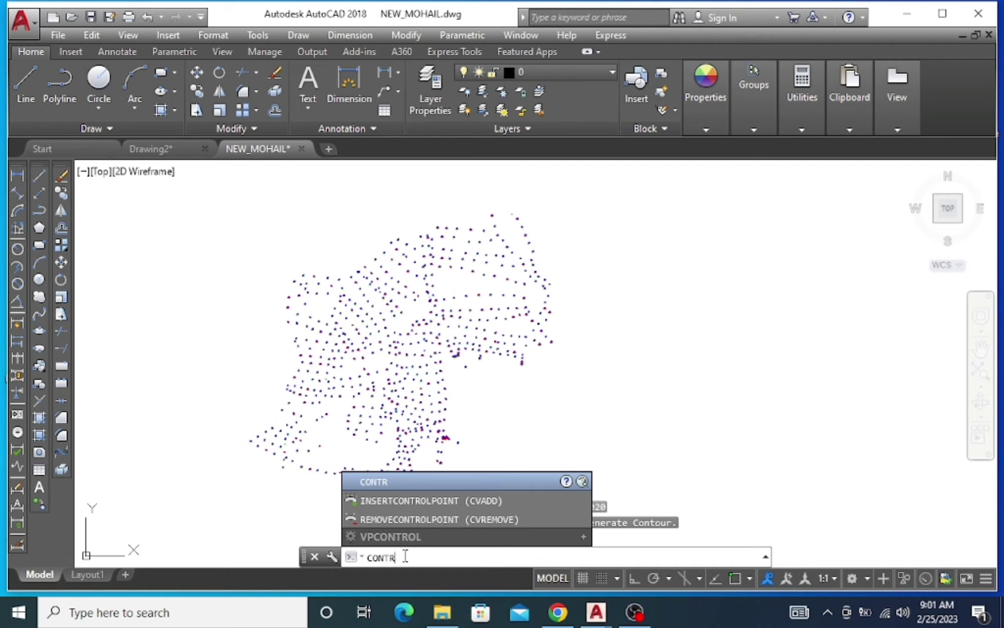
{"action": "key", "text": "Return"}
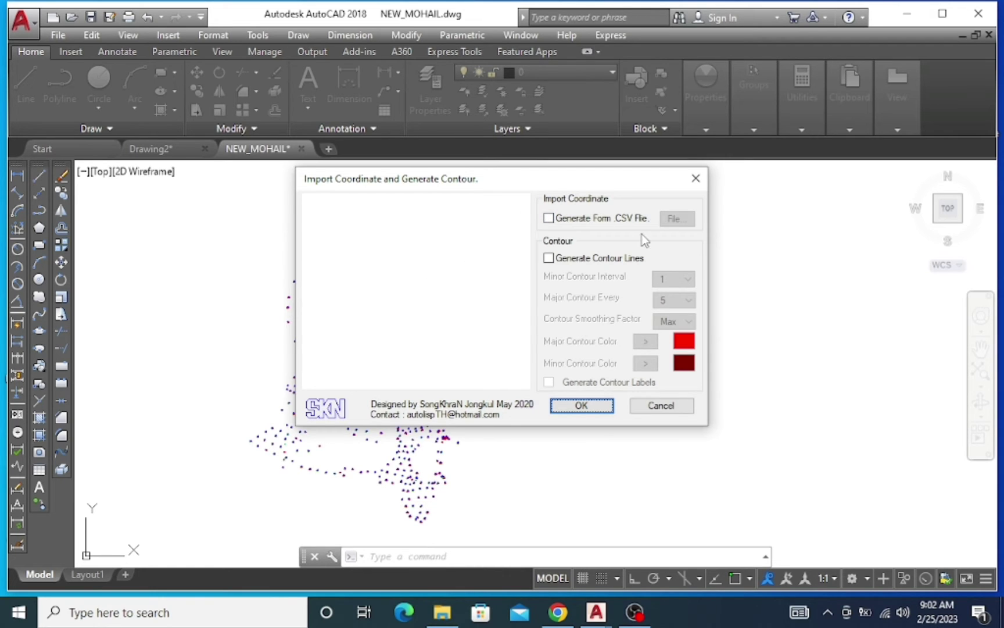
{"action": "left_click", "coordinate": [548, 260]}
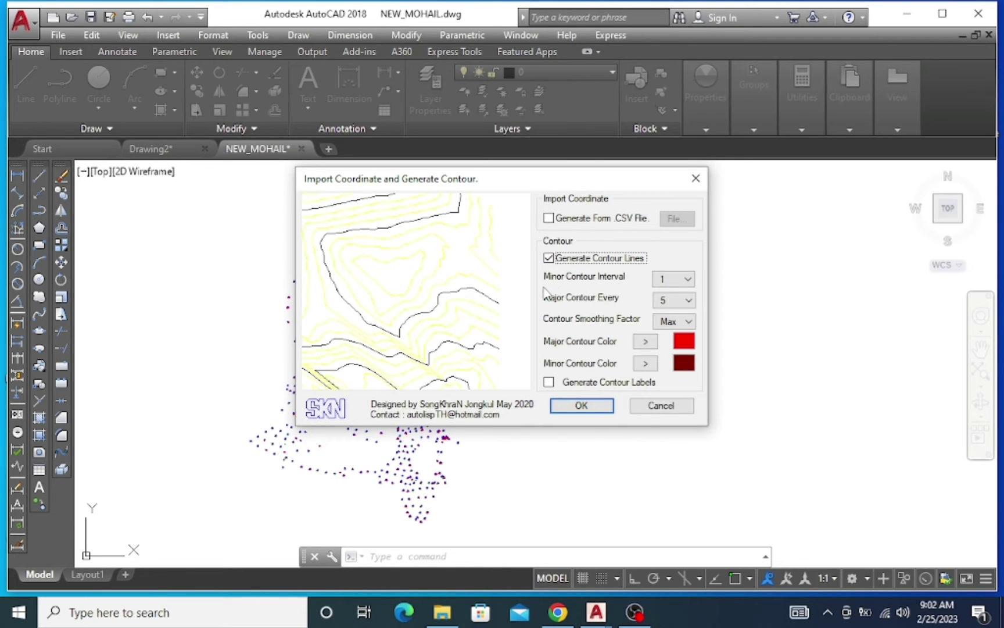
{"action": "left_click", "coordinate": [687, 280]}
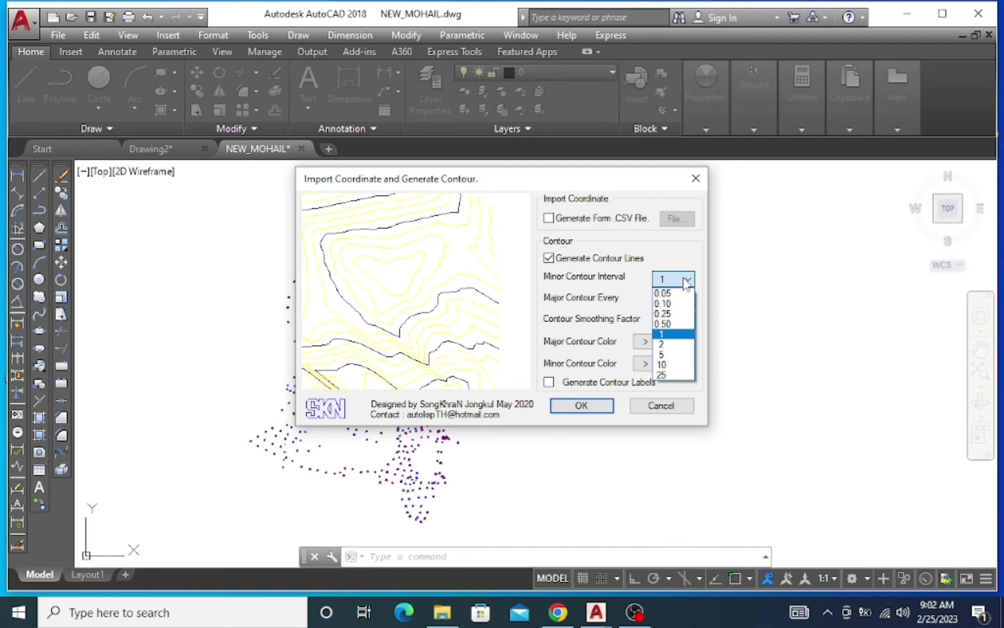
{"action": "left_click", "coordinate": [663, 344]}
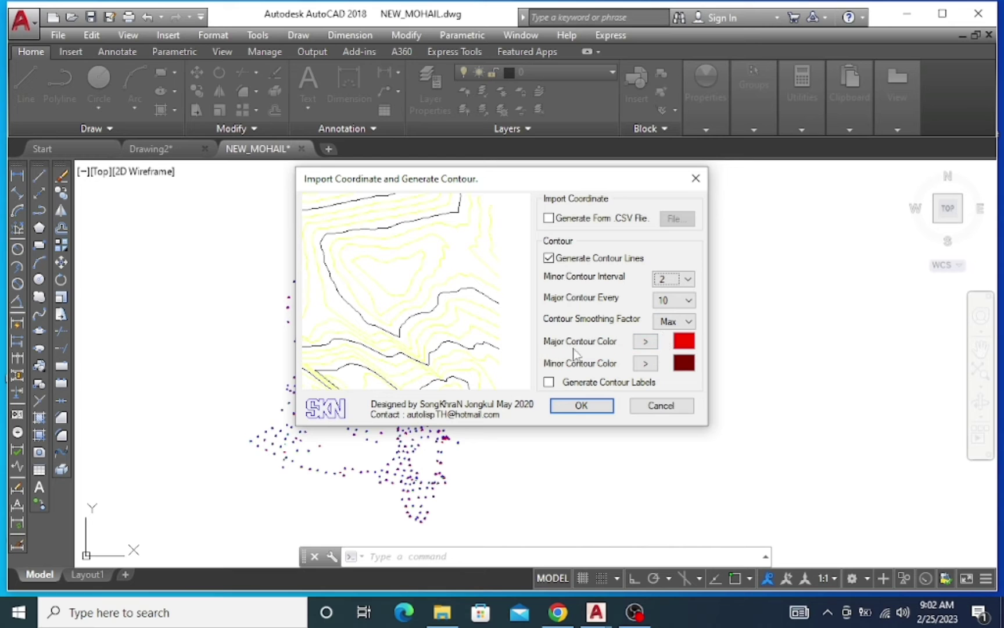
Make major contours grey and minor contours green, then generate.
{"action": "left_click", "coordinate": [653, 346]}
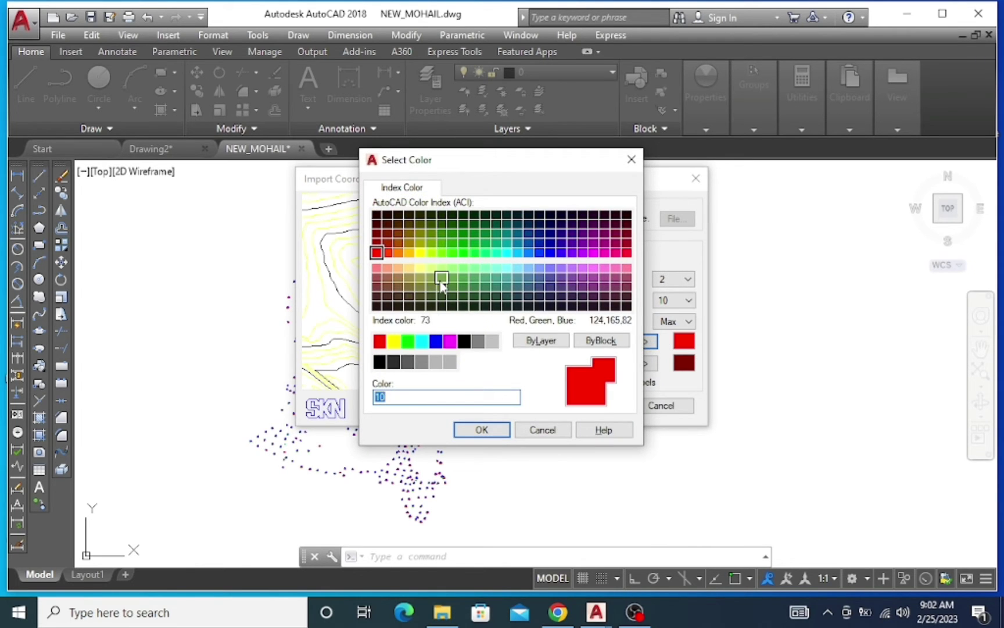
{"action": "left_click", "coordinate": [478, 343]}
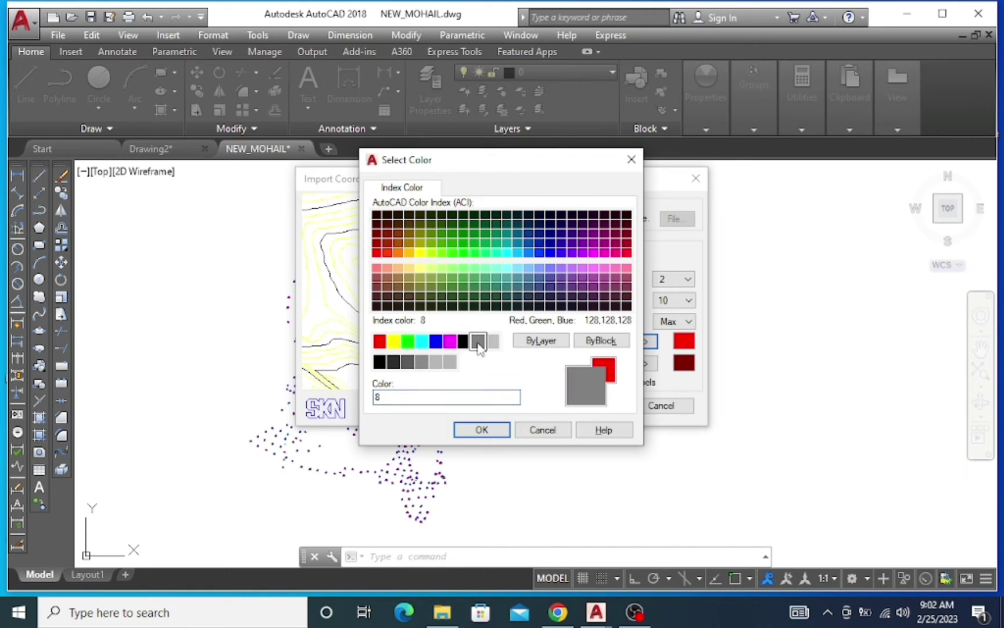
{"action": "left_click", "coordinate": [487, 430]}
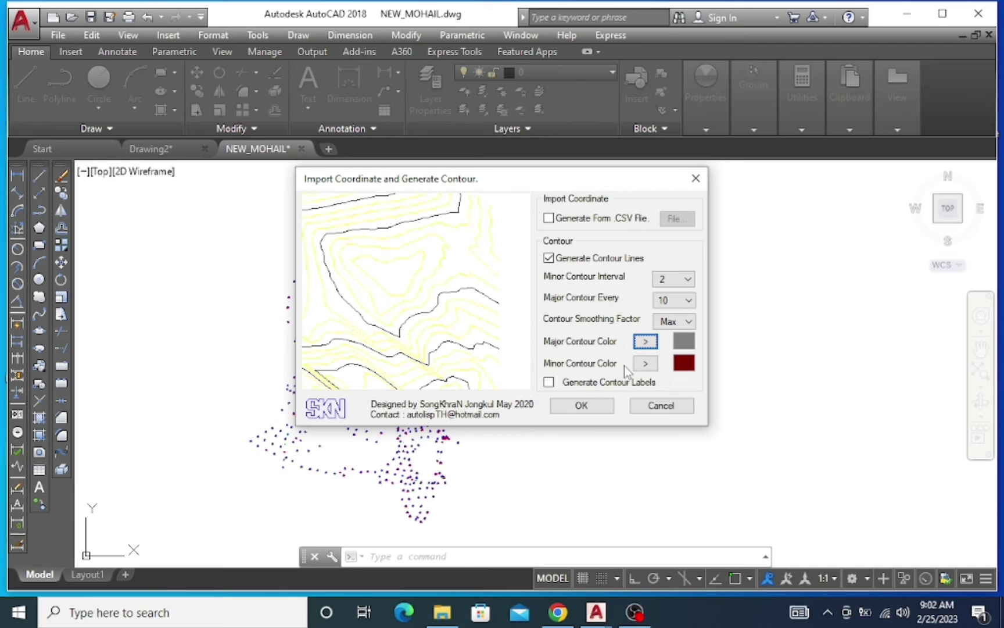
{"action": "left_click", "coordinate": [646, 365]}
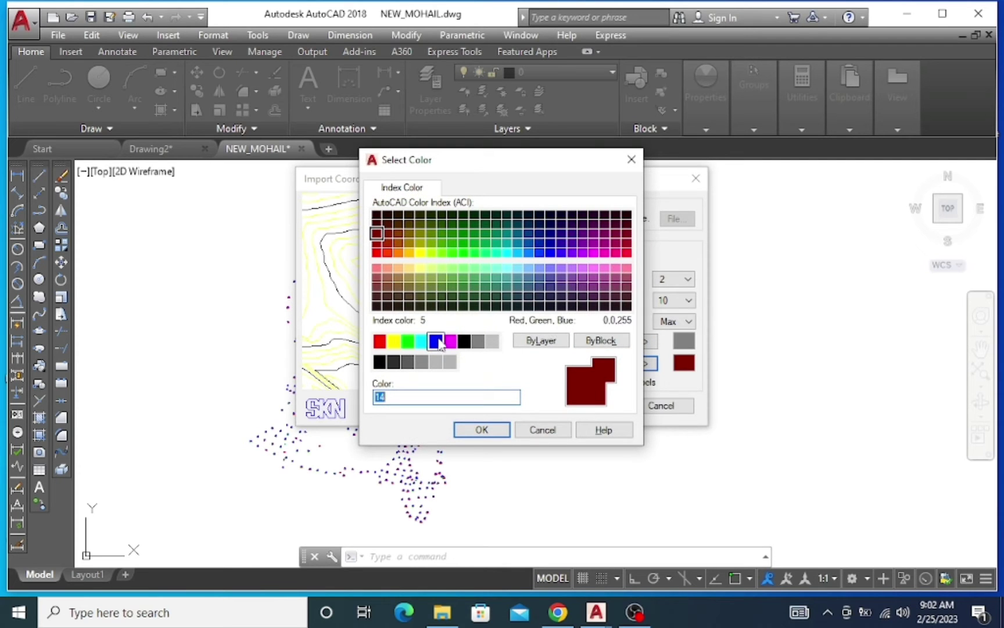
{"action": "left_click", "coordinate": [410, 345]}
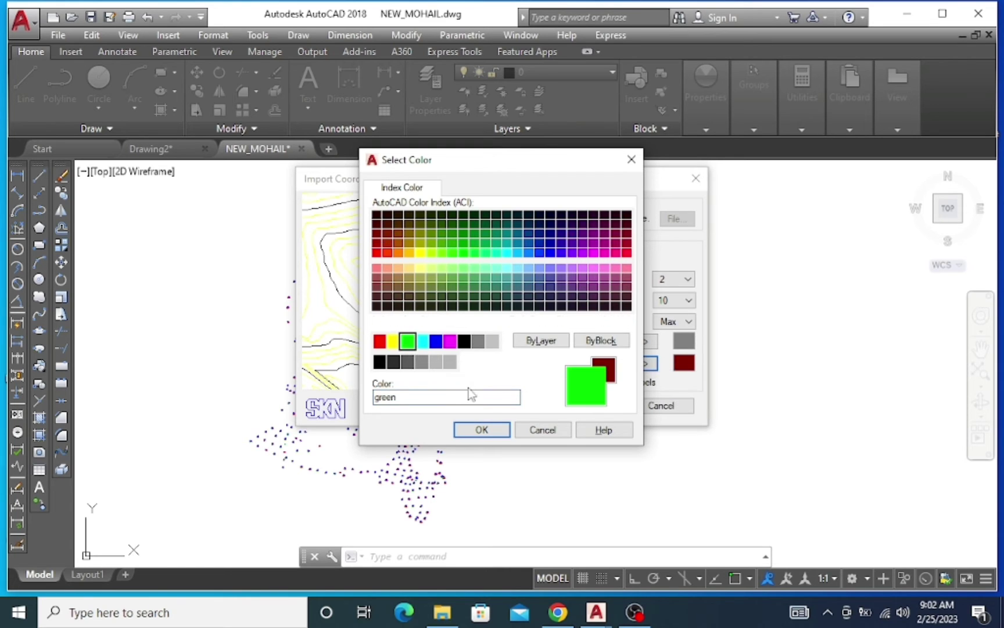
{"action": "left_click", "coordinate": [481, 430]}
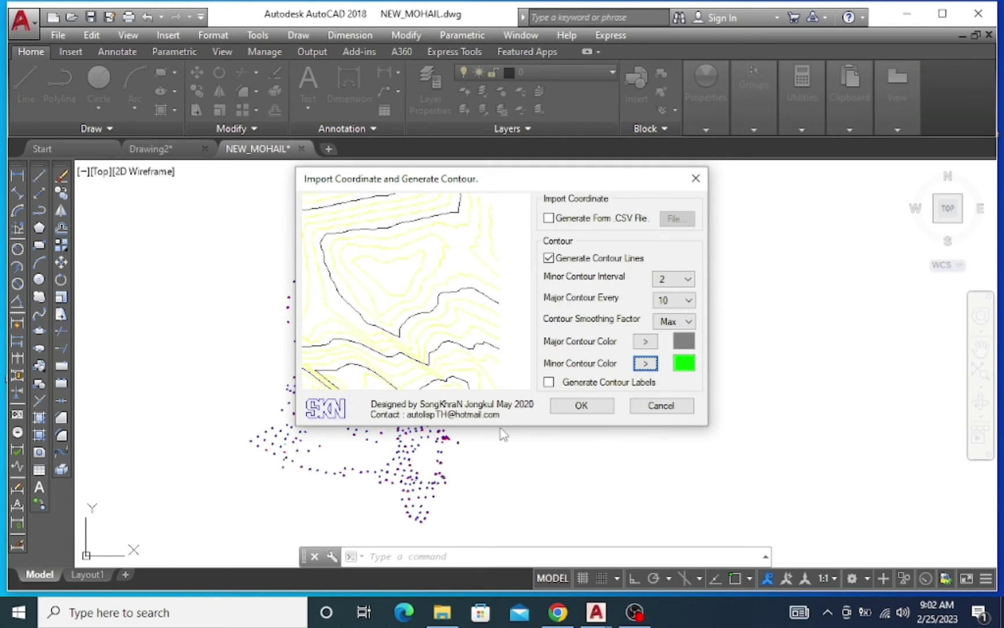
{"action": "left_click", "coordinate": [590, 403]}
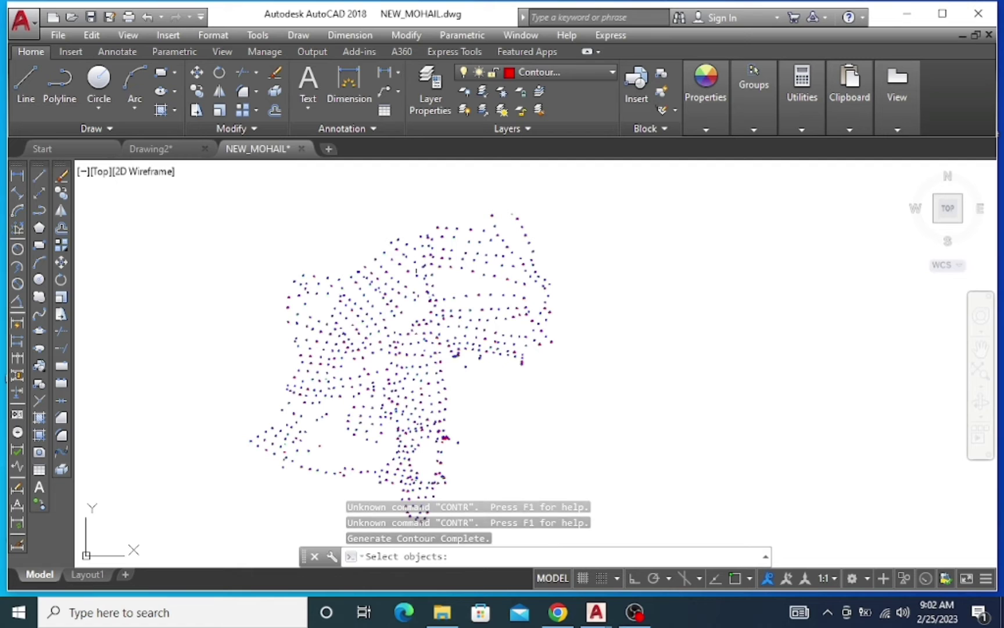
Window-select all 689 survey points and confirm them as contour input.
{"action": "scroll", "coordinate": [385, 233], "scroll_direction": "down", "scroll_amount": 2}
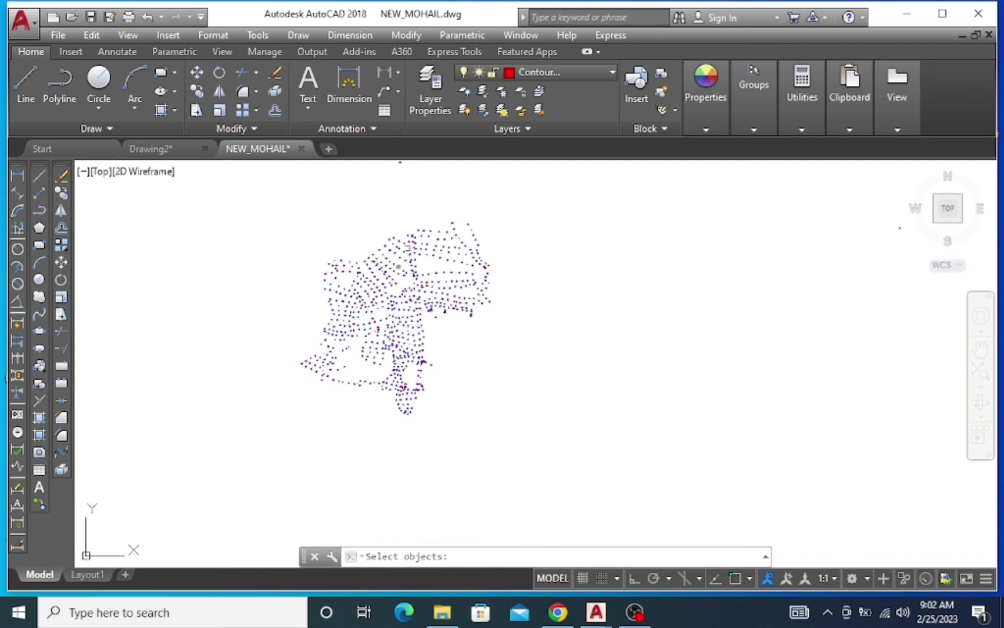
{"action": "left_click", "coordinate": [529, 201]}
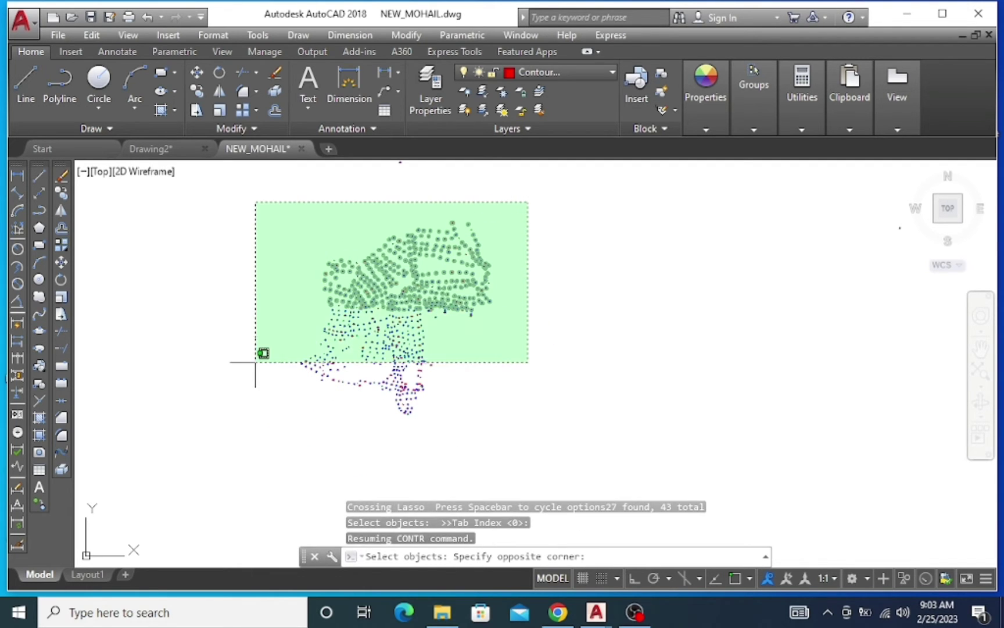
{"action": "left_click", "coordinate": [269, 430]}
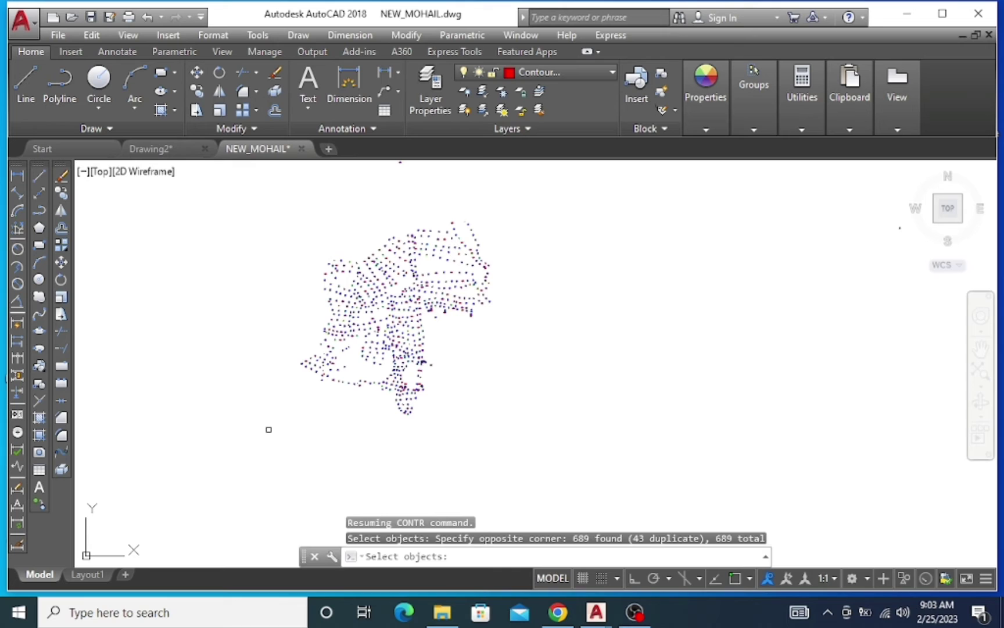
{"action": "key", "text": "Return"}
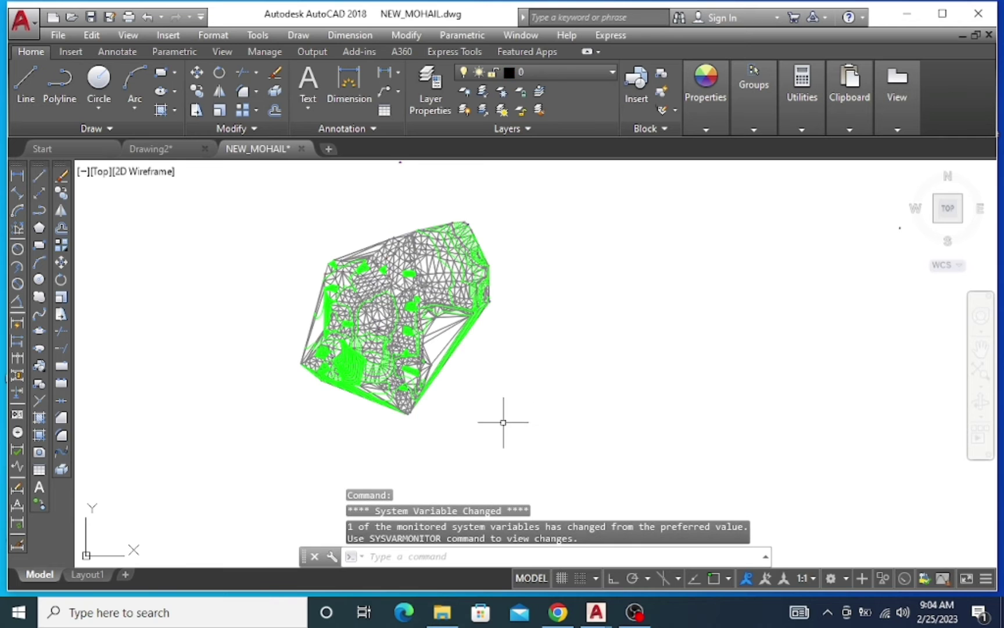
Zoom into the mesh, select one grey triangle and bring up its context menu.
{"action": "scroll", "coordinate": [377, 228], "scroll_direction": "up", "scroll_amount": 3}
{"action": "scroll", "coordinate": [421, 277], "scroll_direction": "up", "scroll_amount": 3}
{"action": "scroll", "coordinate": [423, 287], "scroll_direction": "up", "scroll_amount": 2}
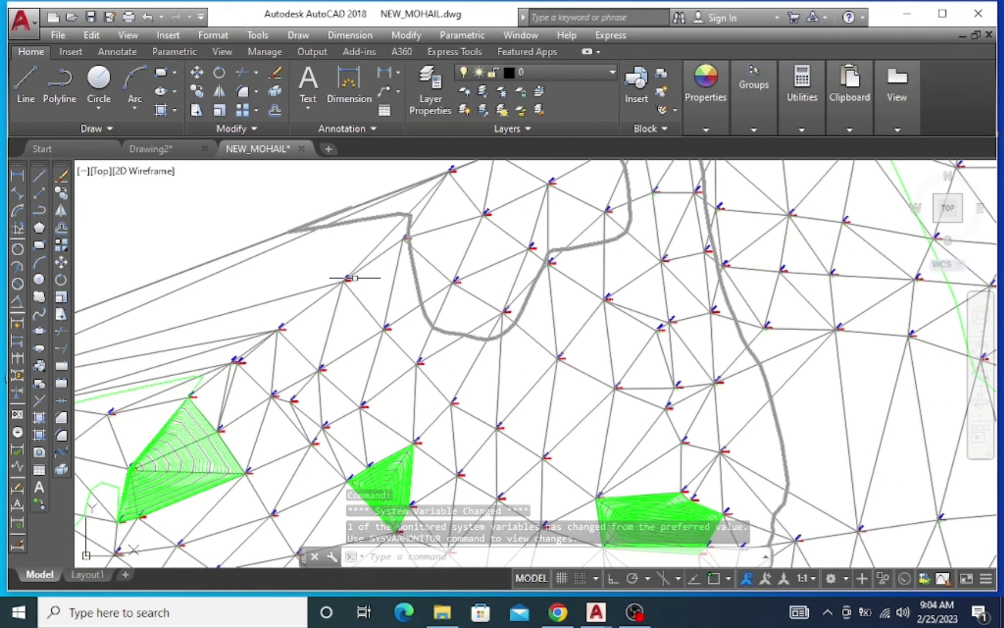
{"action": "scroll", "coordinate": [348, 273], "scroll_direction": "down", "scroll_amount": 2}
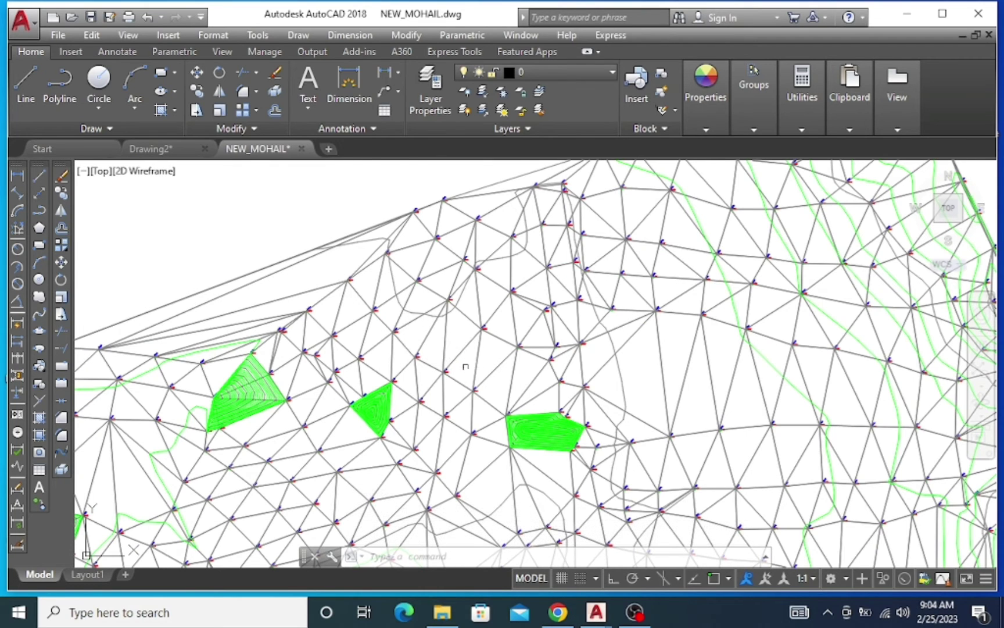
{"action": "scroll", "coordinate": [498, 364], "scroll_direction": "up", "scroll_amount": 4}
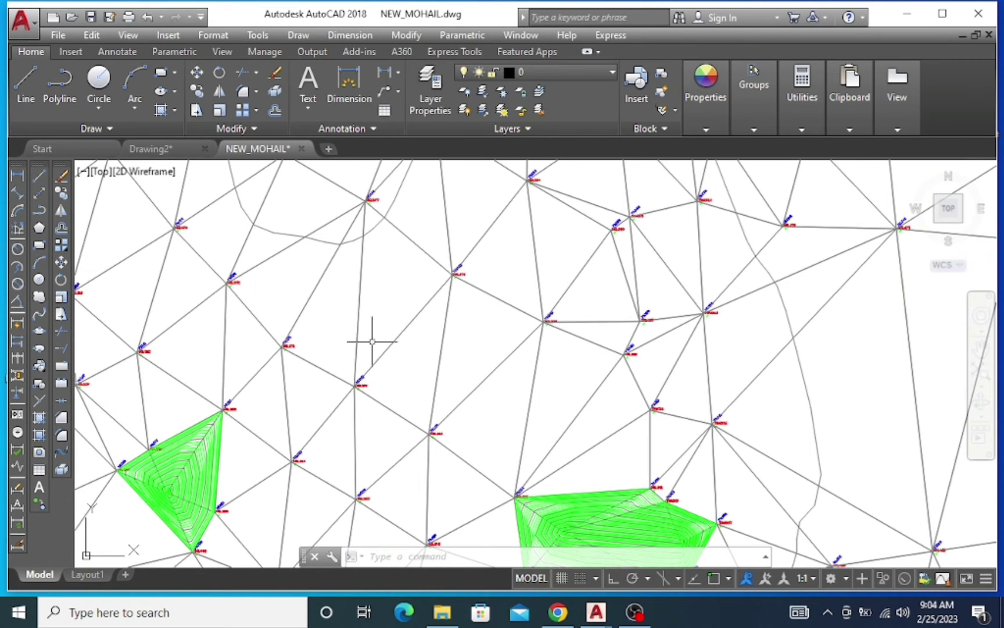
{"action": "scroll", "coordinate": [443, 272], "scroll_direction": "down", "scroll_amount": 2}
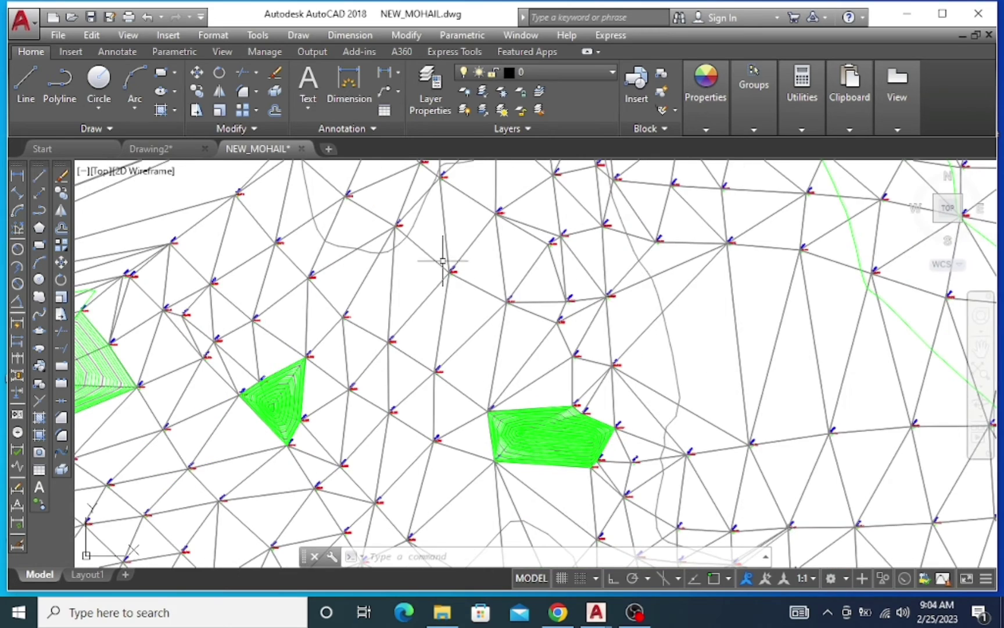
{"action": "scroll", "coordinate": [438, 255], "scroll_direction": "down", "scroll_amount": 4}
{"action": "scroll", "coordinate": [438, 255], "scroll_direction": "up", "scroll_amount": 4}
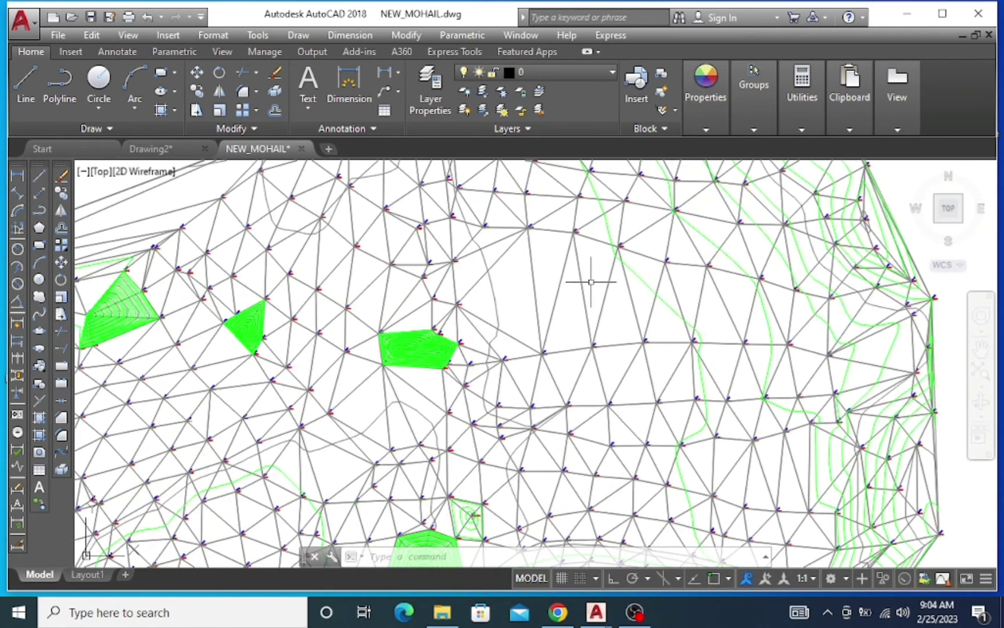
{"action": "scroll", "coordinate": [541, 265], "scroll_direction": "up", "scroll_amount": 4}
{"action": "left_click", "coordinate": [540, 265]}
{"action": "left_click", "coordinate": [506, 278]}
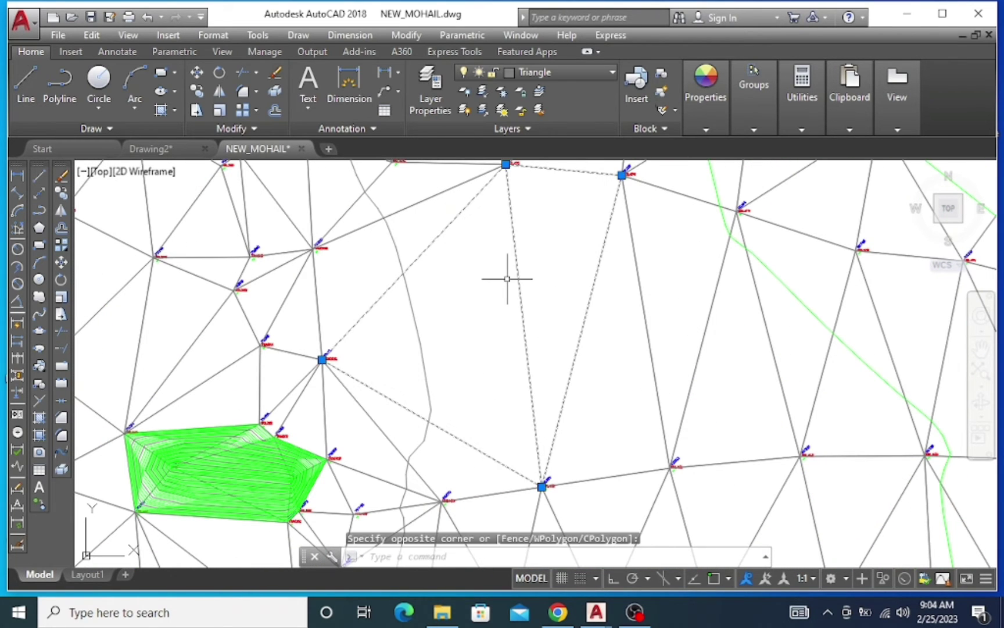
{"action": "right_click", "coordinate": [507, 279]}
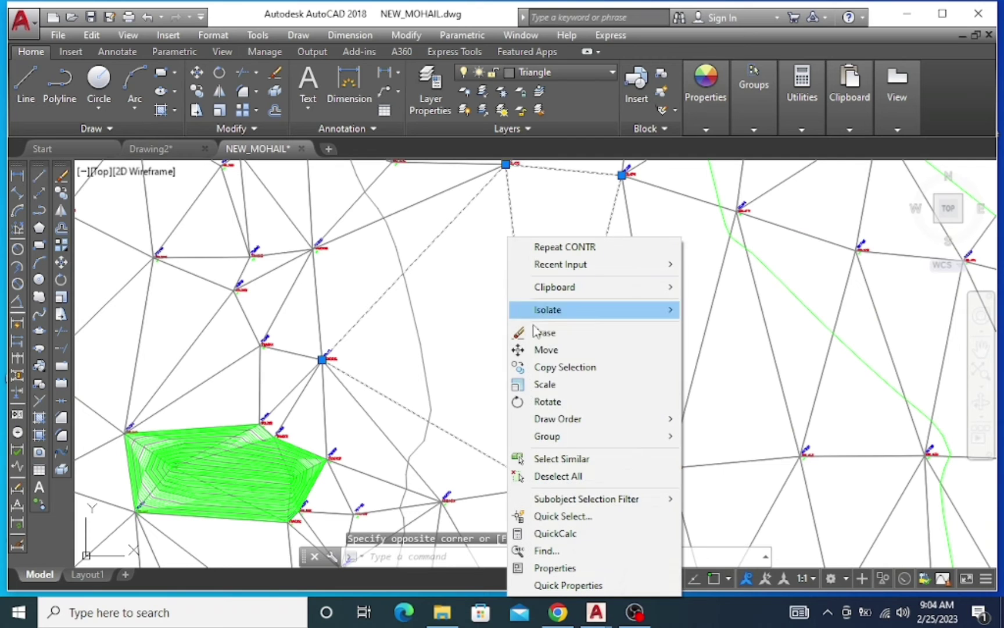
Use Select Similar to pick all 1361 mesh triangles and erase them.
{"action": "left_click", "coordinate": [561, 465]}
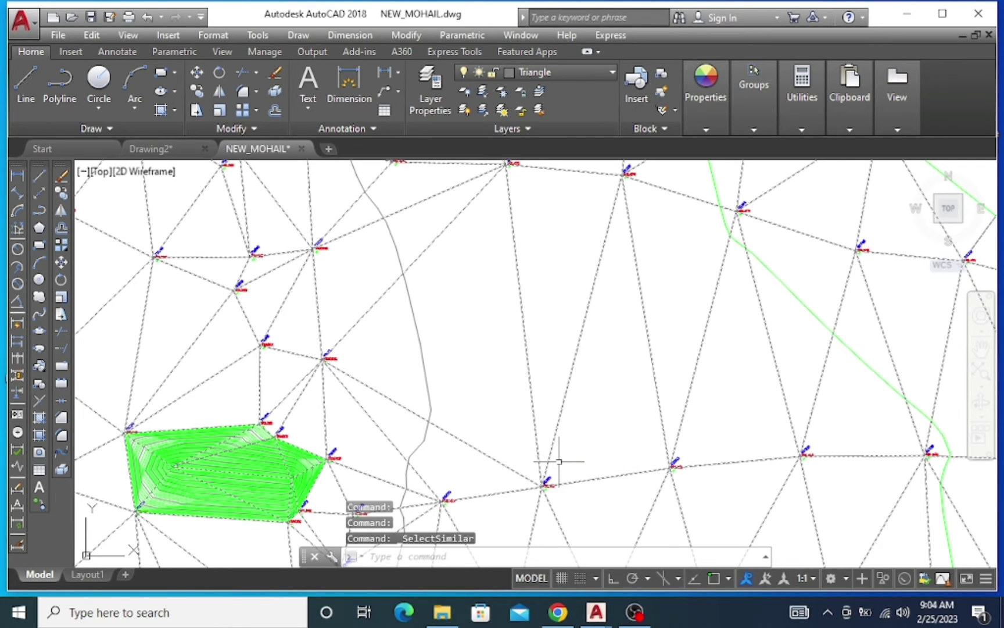
{"action": "key", "text": "Delete"}
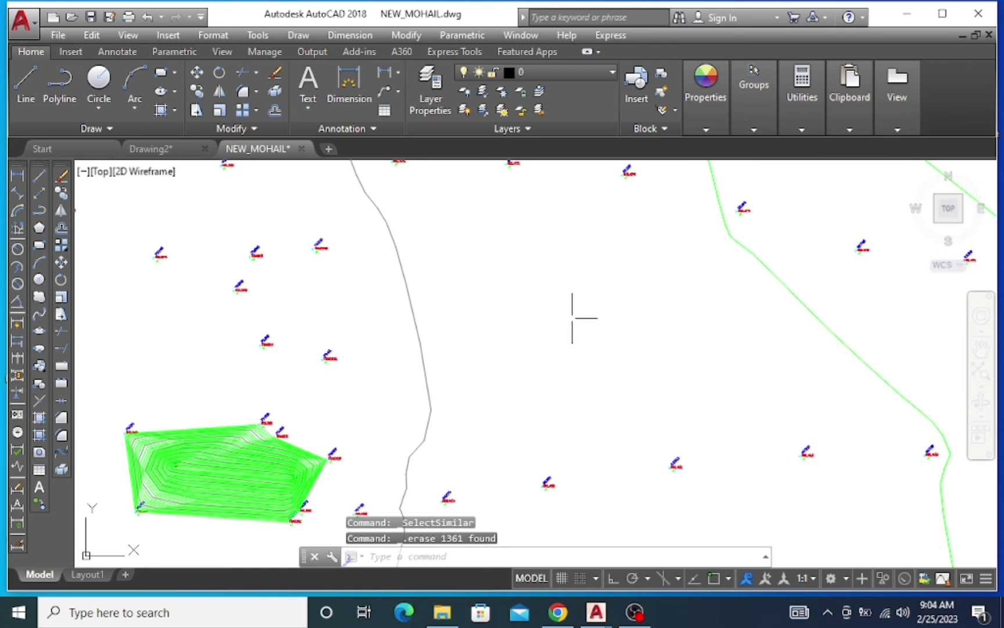
{"action": "scroll", "coordinate": [572, 291], "scroll_direction": "down", "scroll_amount": 4}
{"action": "scroll", "coordinate": [639, 232], "scroll_direction": "down", "scroll_amount": 1}
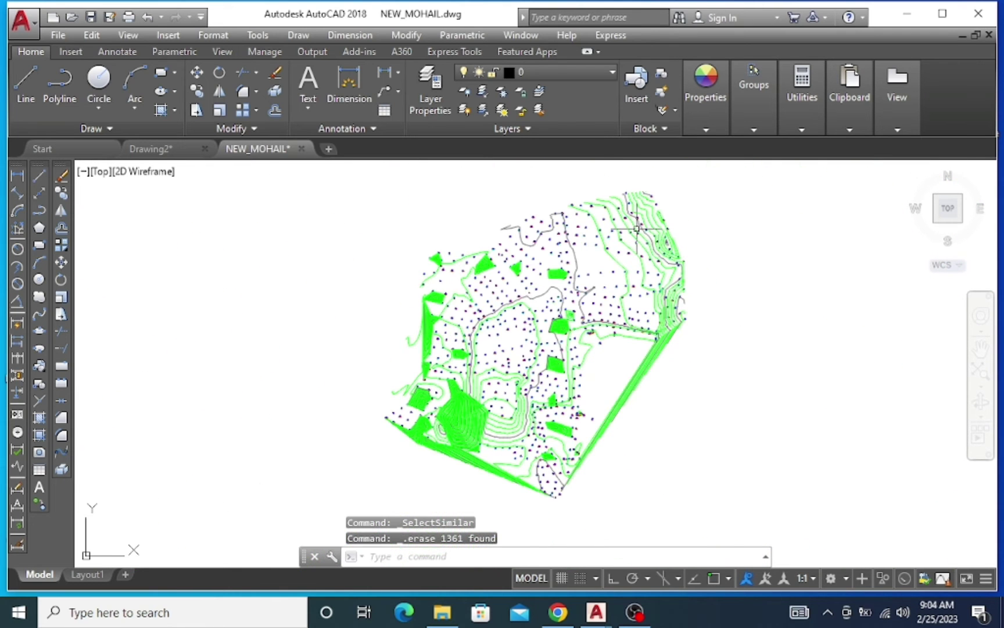
{"action": "scroll", "coordinate": [454, 447], "scroll_direction": "up", "scroll_amount": 4}
{"action": "scroll", "coordinate": [455, 447], "scroll_direction": "up", "scroll_amount": 2}
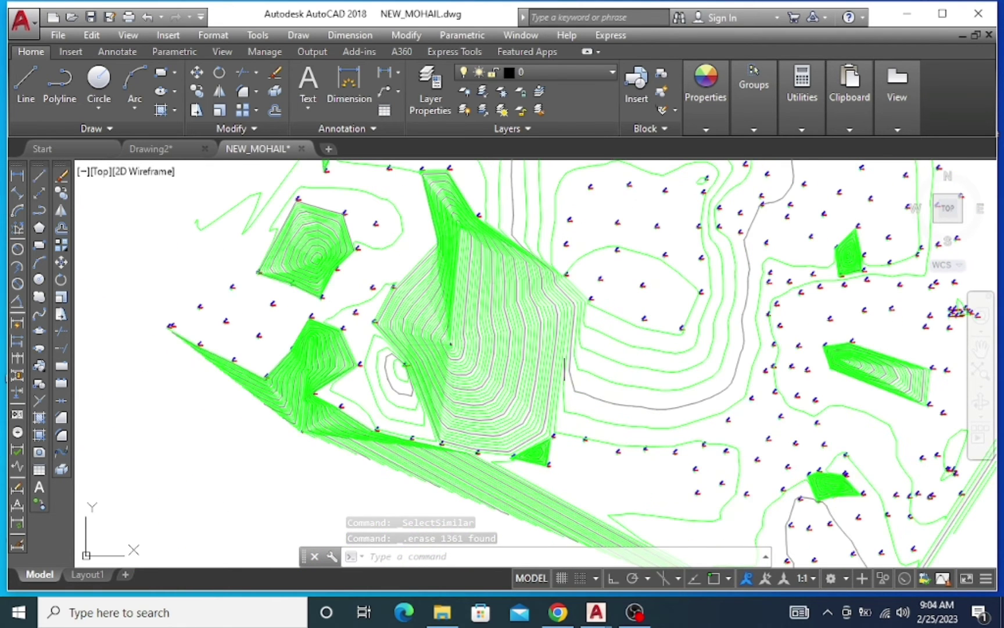
{"action": "scroll", "coordinate": [560, 352], "scroll_direction": "down", "scroll_amount": 3}
{"action": "scroll", "coordinate": [560, 352], "scroll_direction": "up", "scroll_amount": 2}
{"action": "scroll", "coordinate": [560, 352], "scroll_direction": "down", "scroll_amount": 4}
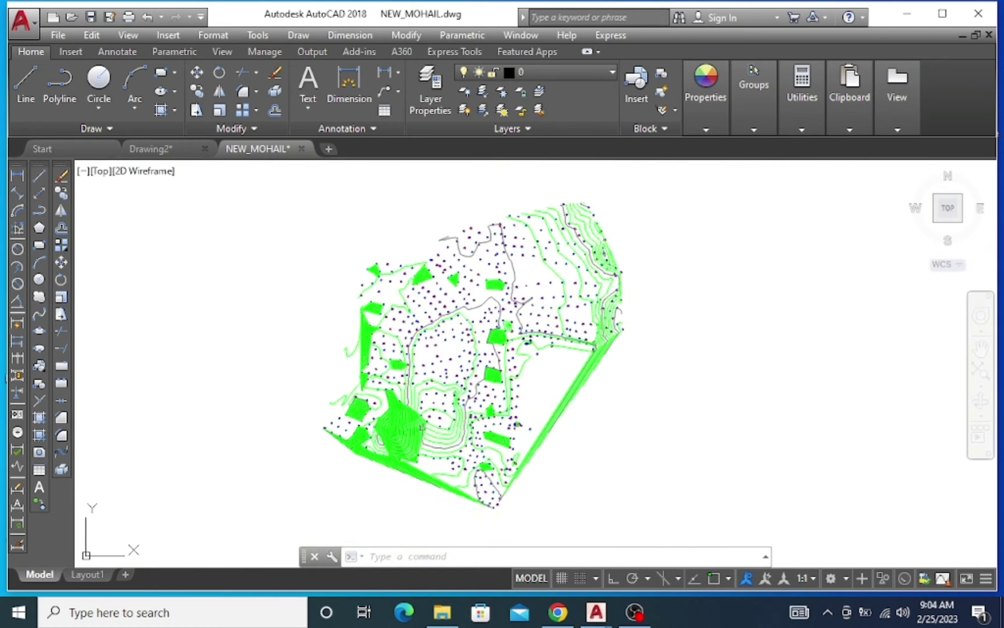
Load Contour Value Labeling CVL via APPLOAD and return to the drawing.
{"action": "left_click", "coordinate": [392, 555]}
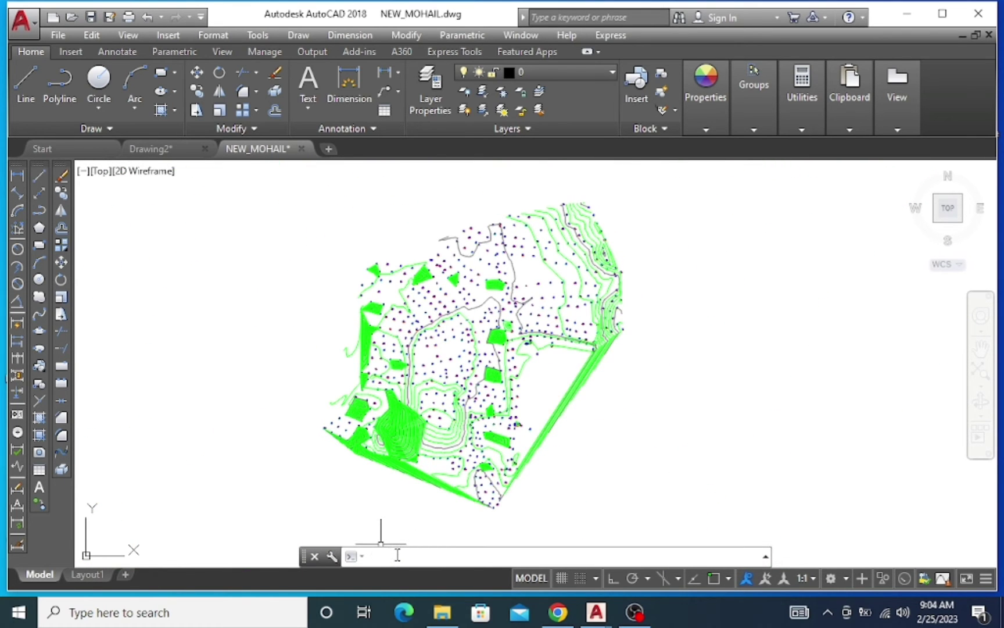
{"action": "type", "text": "ap"}
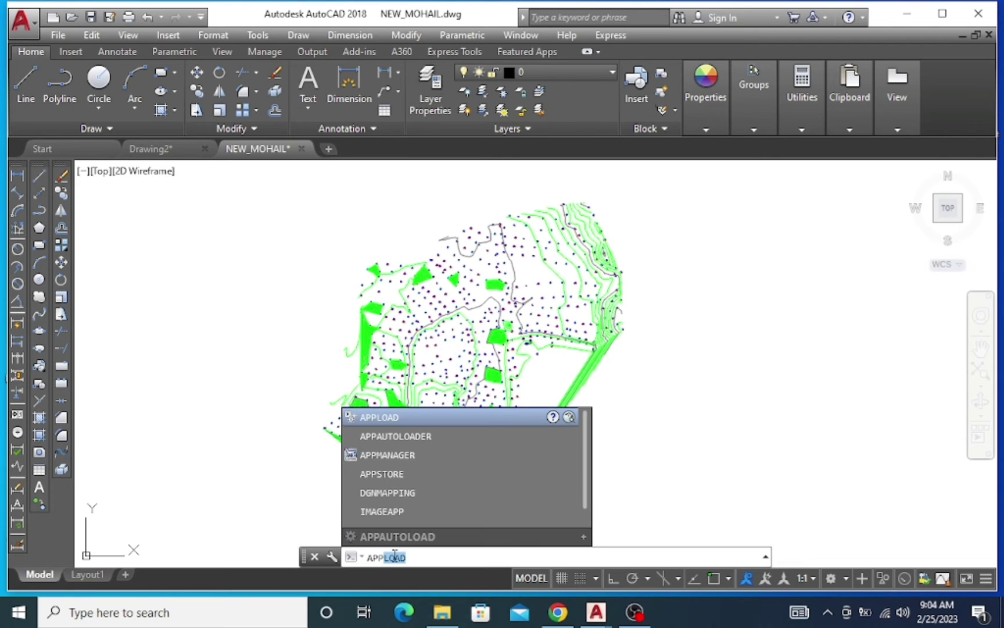
{"action": "key", "text": "Return"}
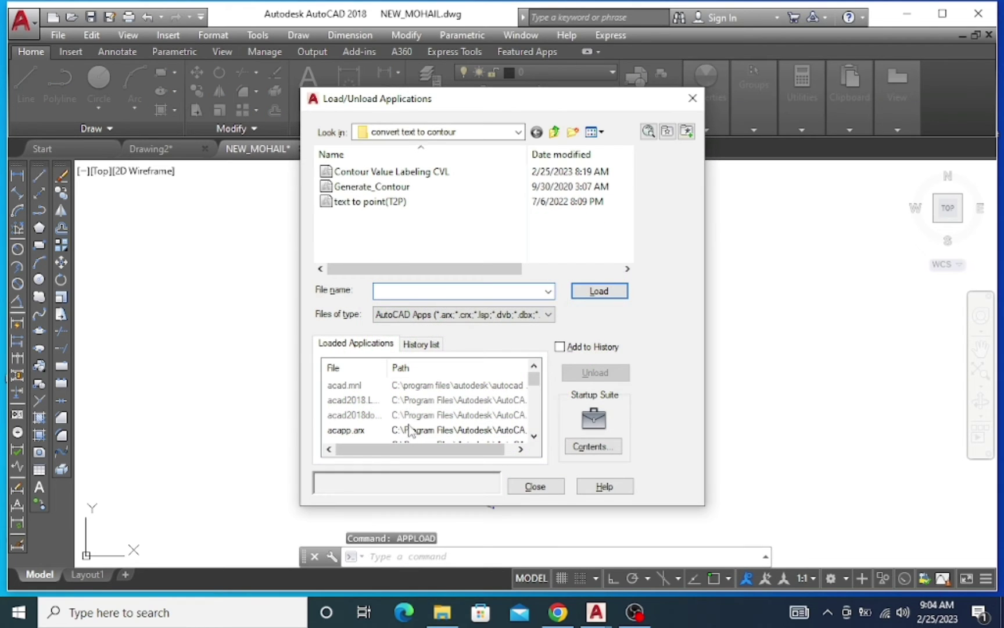
{"action": "double_click", "coordinate": [396, 172]}
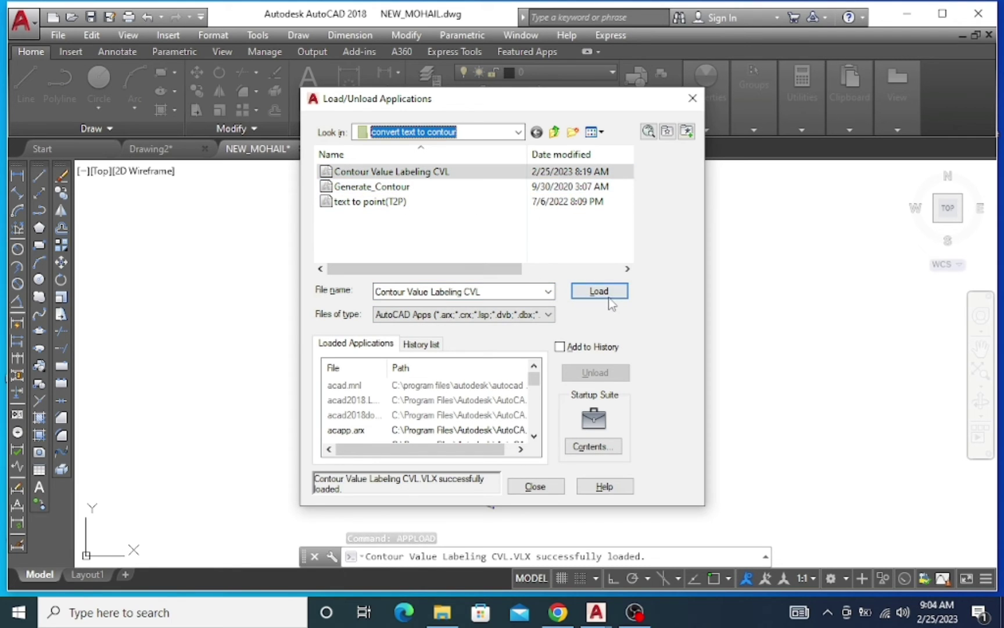
{"action": "left_click", "coordinate": [536, 486]}
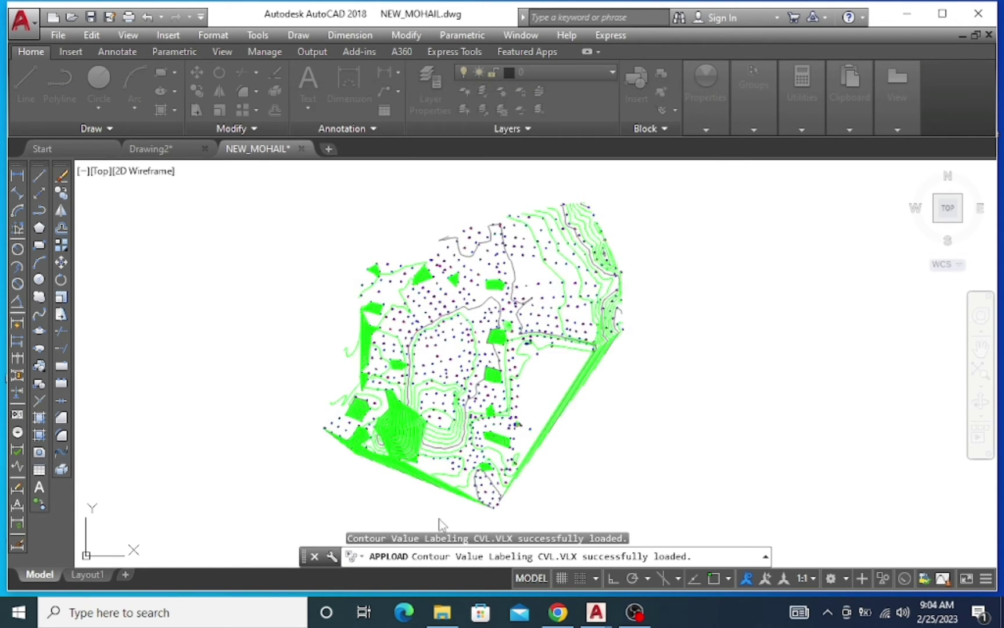
{"action": "key", "text": "Escape"}
{"action": "key", "text": "Escape"}
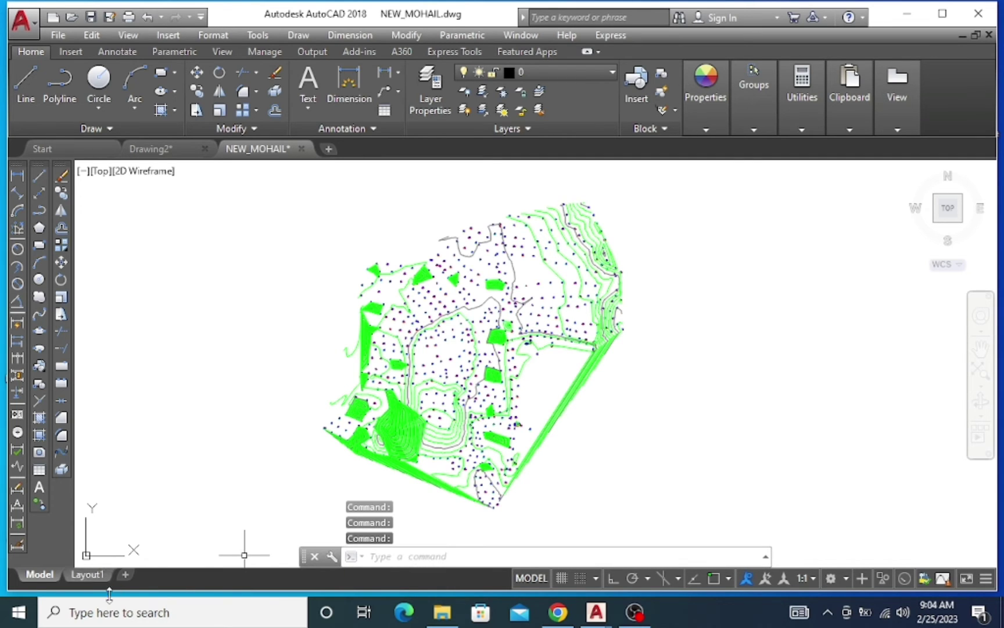
Start CVL with the pick method and label text height 1.
{"action": "type", "text": "cl"}
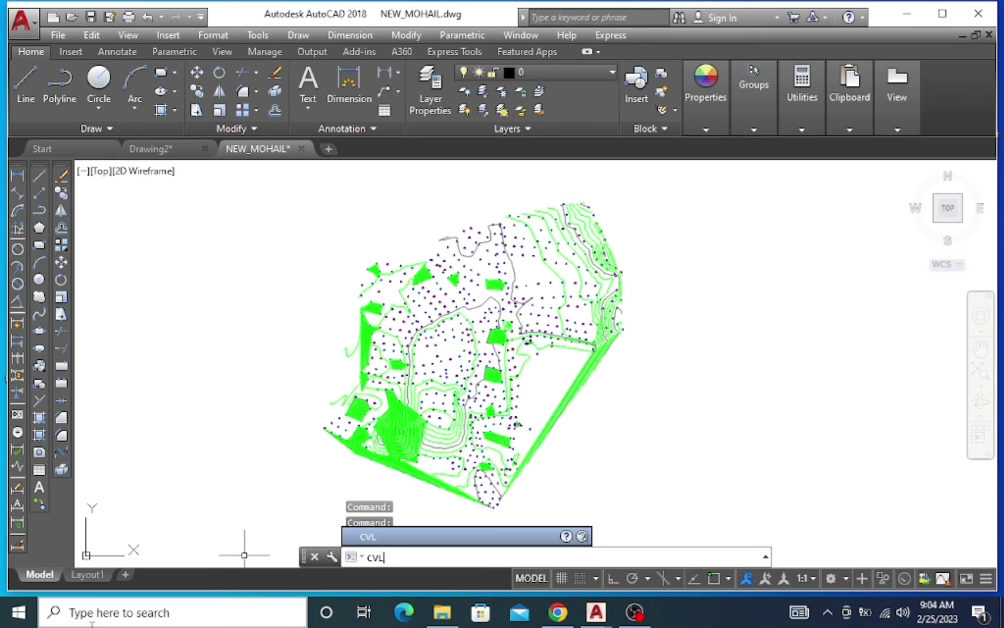
{"action": "key", "text": "Return"}
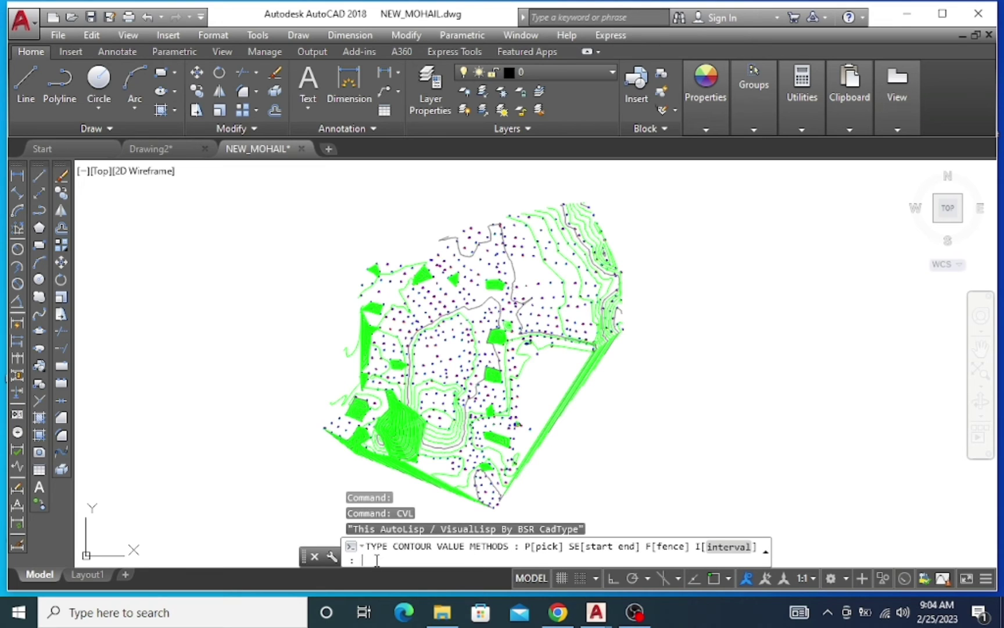
{"action": "type", "text": "p"}
{"action": "key", "text": "Return"}
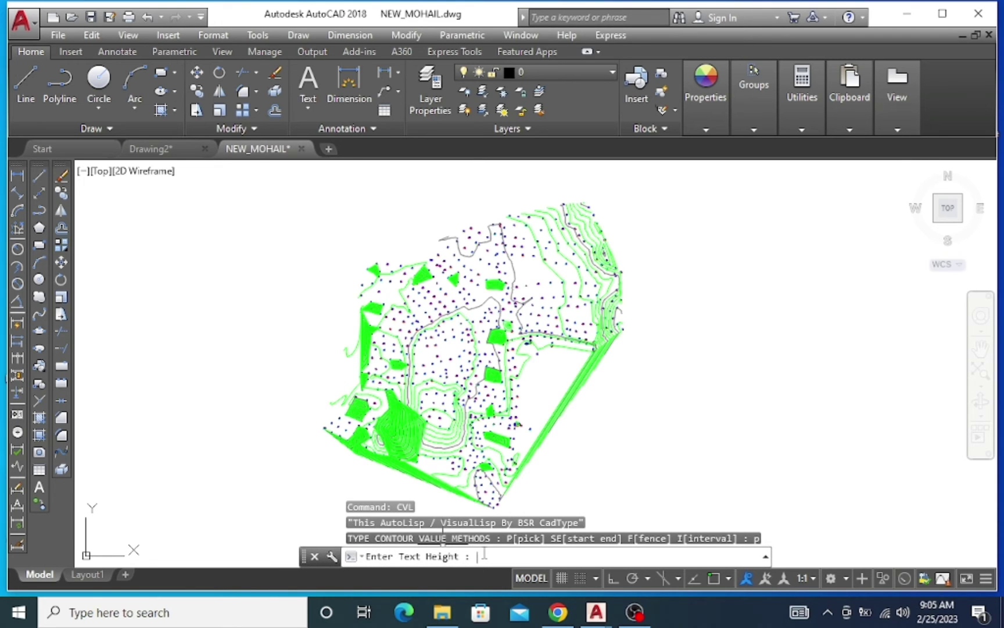
{"action": "key", "text": "Return"}
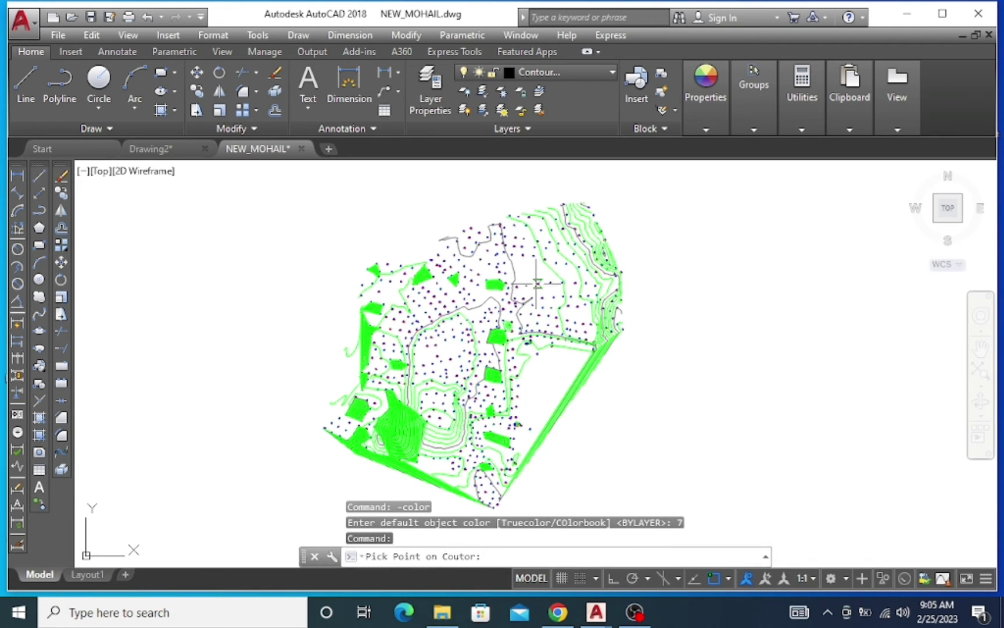
Pick two contours to label their elevations, such as 82.0000 and 84.0000.
{"action": "scroll", "coordinate": [606, 221], "scroll_direction": "up", "scroll_amount": 2}
{"action": "scroll", "coordinate": [569, 230], "scroll_direction": "up", "scroll_amount": 2}
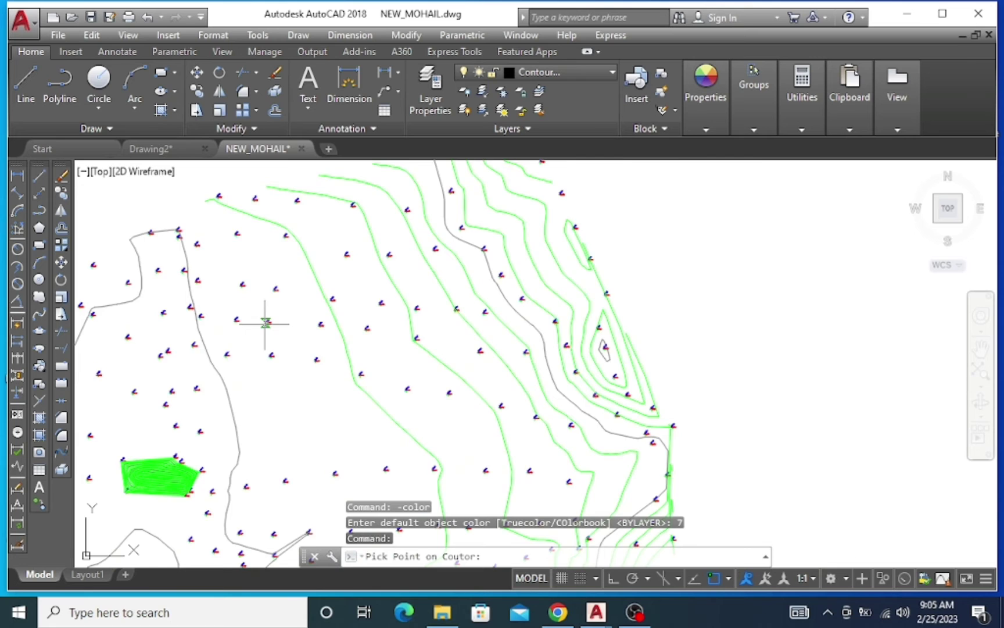
{"action": "scroll", "coordinate": [265, 322], "scroll_direction": "up", "scroll_amount": 2}
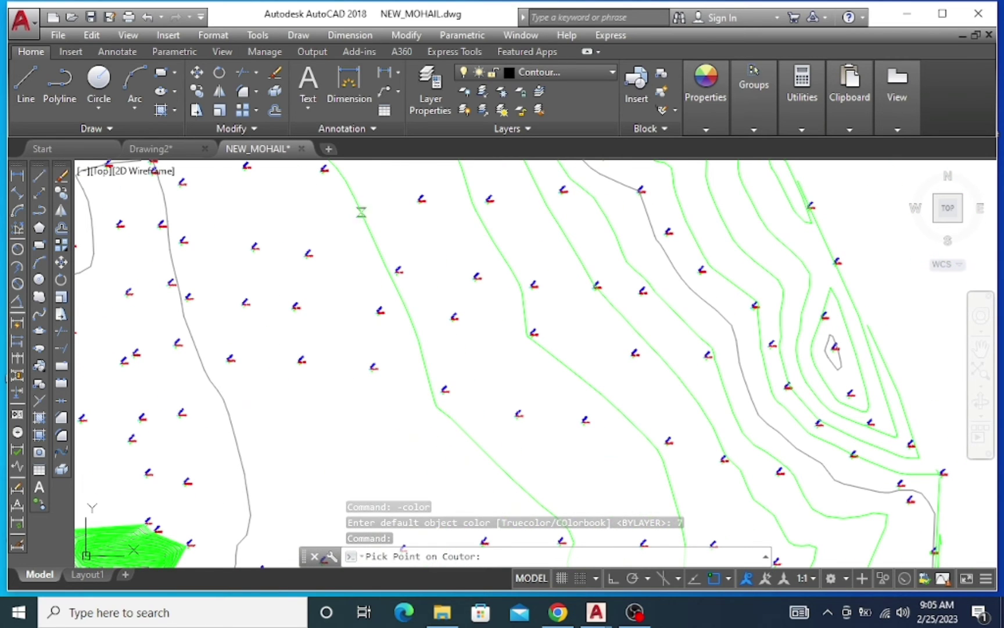
{"action": "left_click", "coordinate": [356, 221]}
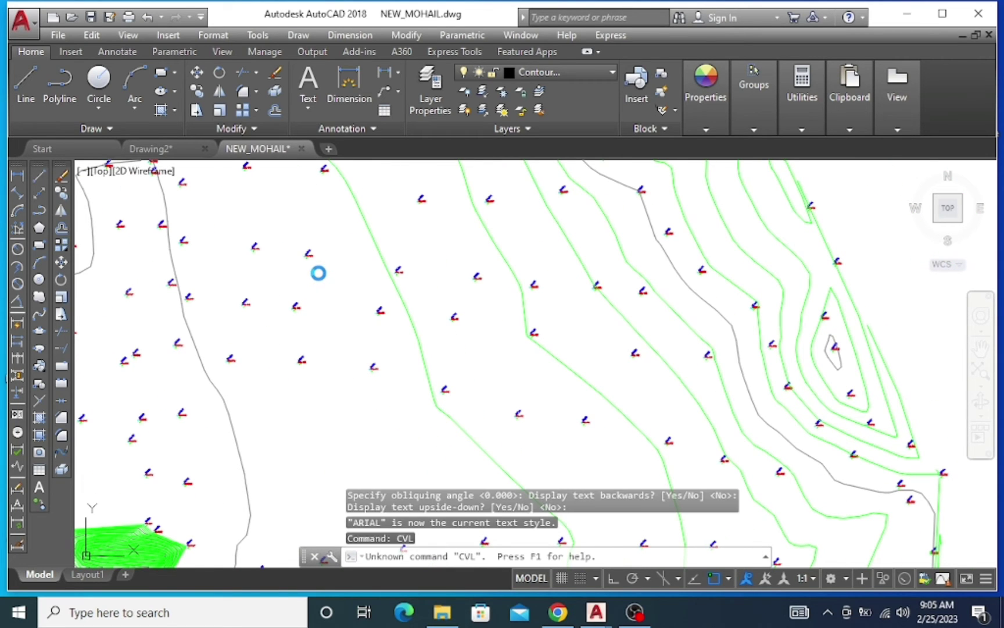
{"action": "scroll", "coordinate": [348, 215], "scroll_direction": "up", "scroll_amount": 2}
{"action": "scroll", "coordinate": [364, 208], "scroll_direction": "up", "scroll_amount": 3}
{"action": "scroll", "coordinate": [311, 244], "scroll_direction": "down", "scroll_amount": 2}
{"action": "scroll", "coordinate": [269, 246], "scroll_direction": "down", "scroll_amount": 2}
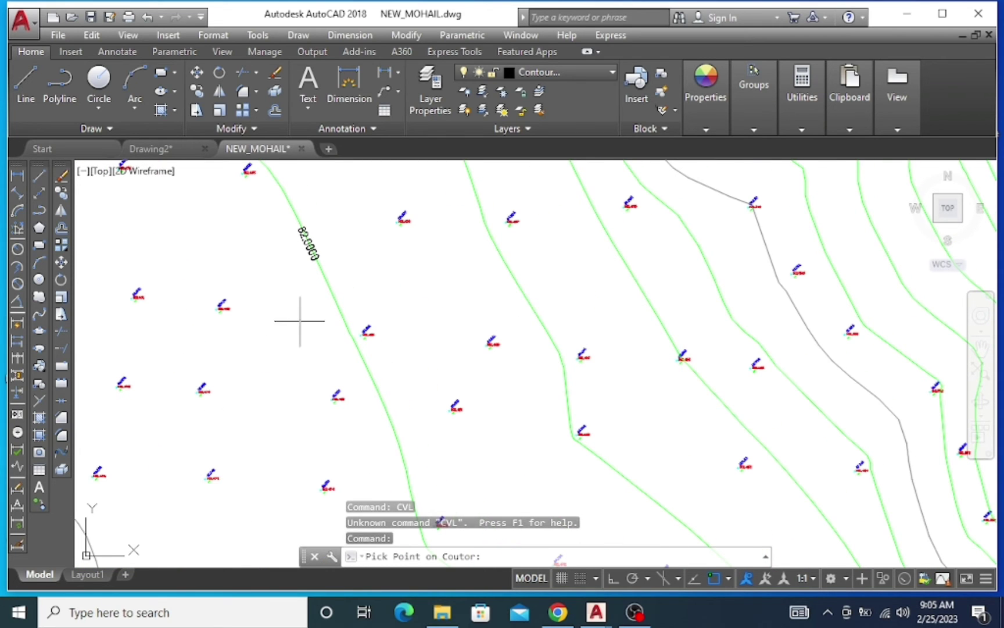
{"action": "scroll", "coordinate": [293, 217], "scroll_direction": "up", "scroll_amount": 2}
{"action": "scroll", "coordinate": [273, 251], "scroll_direction": "down", "scroll_amount": 2}
{"action": "scroll", "coordinate": [280, 251], "scroll_direction": "up", "scroll_amount": 2}
{"action": "scroll", "coordinate": [379, 245], "scroll_direction": "down", "scroll_amount": 5}
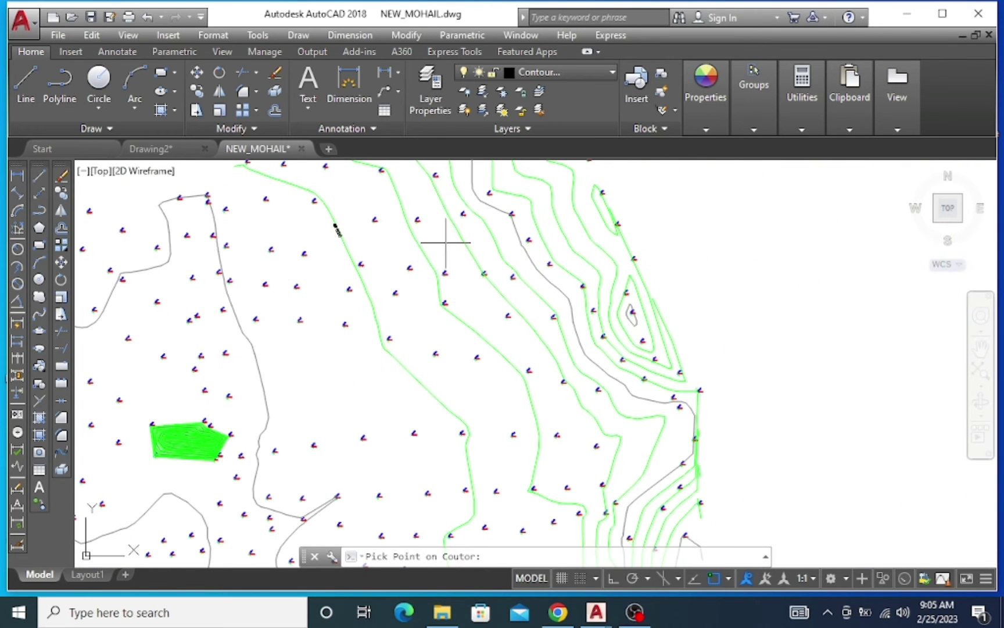
{"action": "left_click", "coordinate": [440, 283]}
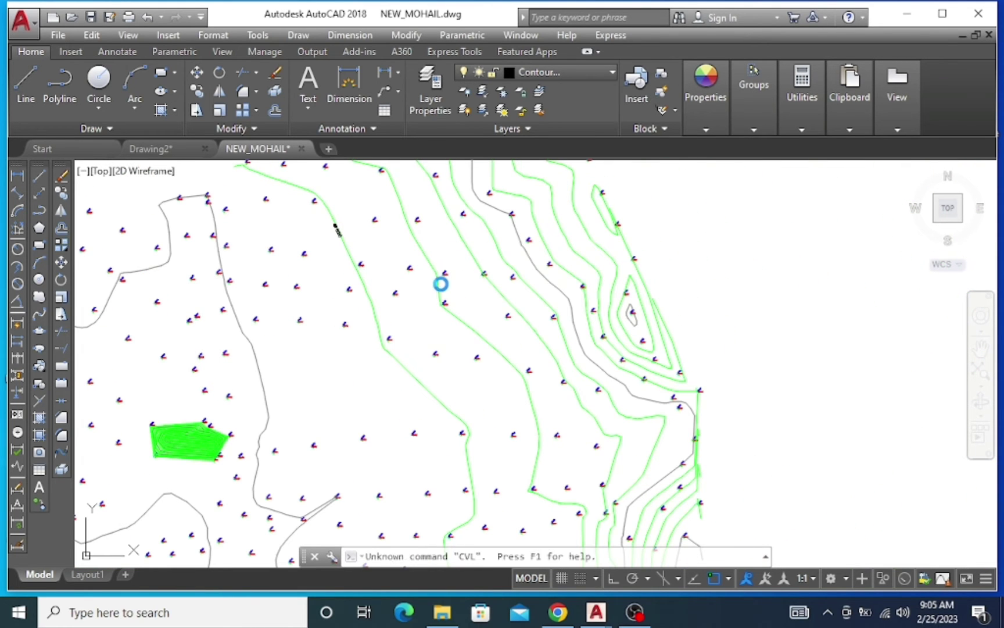
Repeat CVL to label one more contour, such as 80.0000, then cancel.
{"action": "key", "text": "Return"}
{"action": "left_click", "coordinate": [489, 342]}
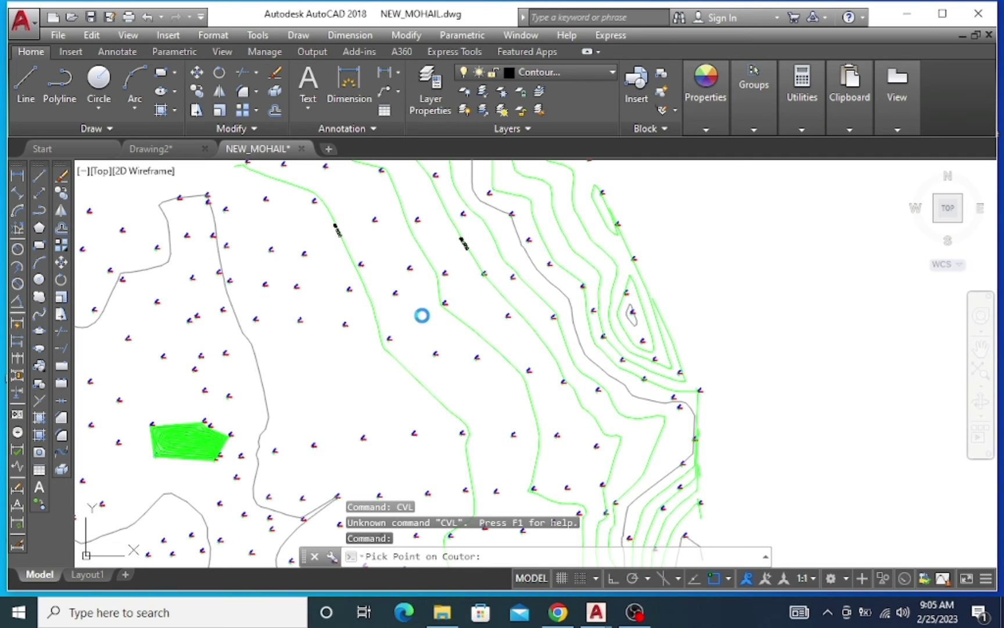
{"action": "scroll", "coordinate": [482, 353], "scroll_direction": "up", "scroll_amount": 5}
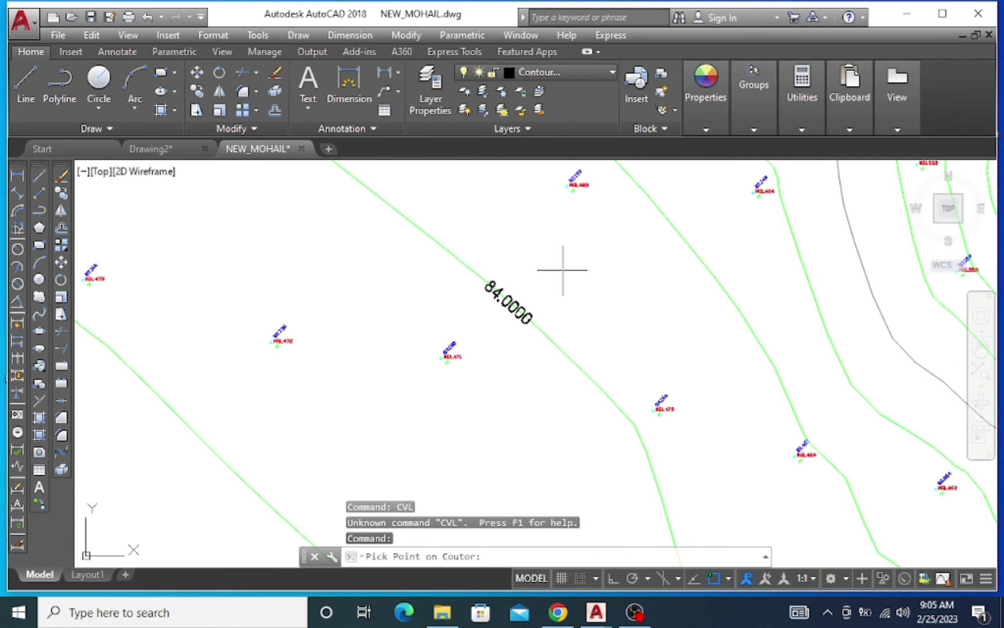
{"action": "scroll", "coordinate": [437, 251], "scroll_direction": "down", "scroll_amount": 5}
{"action": "scroll", "coordinate": [341, 302], "scroll_direction": "up", "scroll_amount": 3}
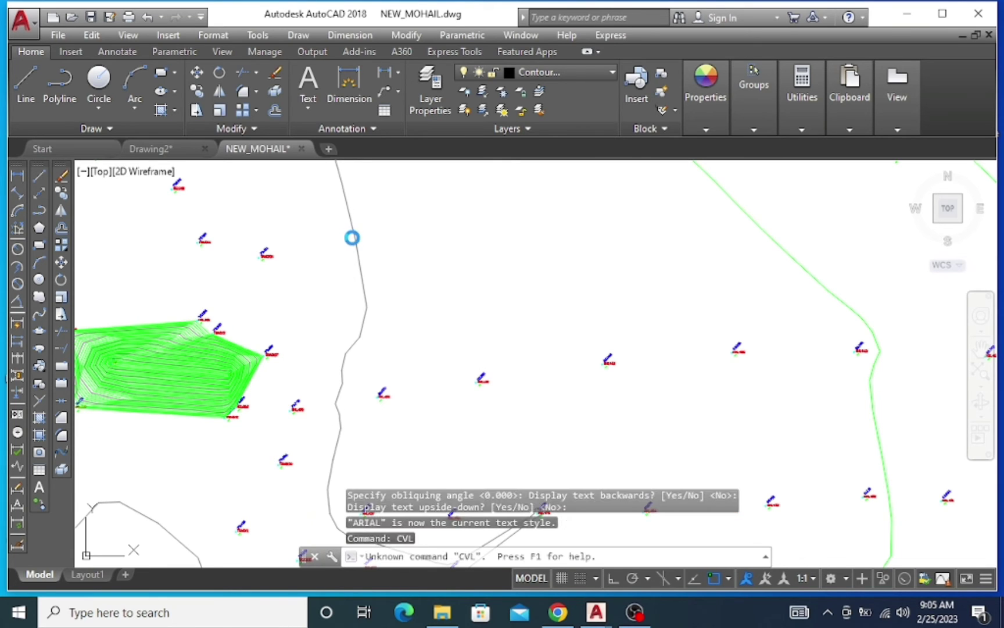
{"action": "scroll", "coordinate": [343, 221], "scroll_direction": "up", "scroll_amount": 3}
{"action": "scroll", "coordinate": [328, 199], "scroll_direction": "down", "scroll_amount": 2}
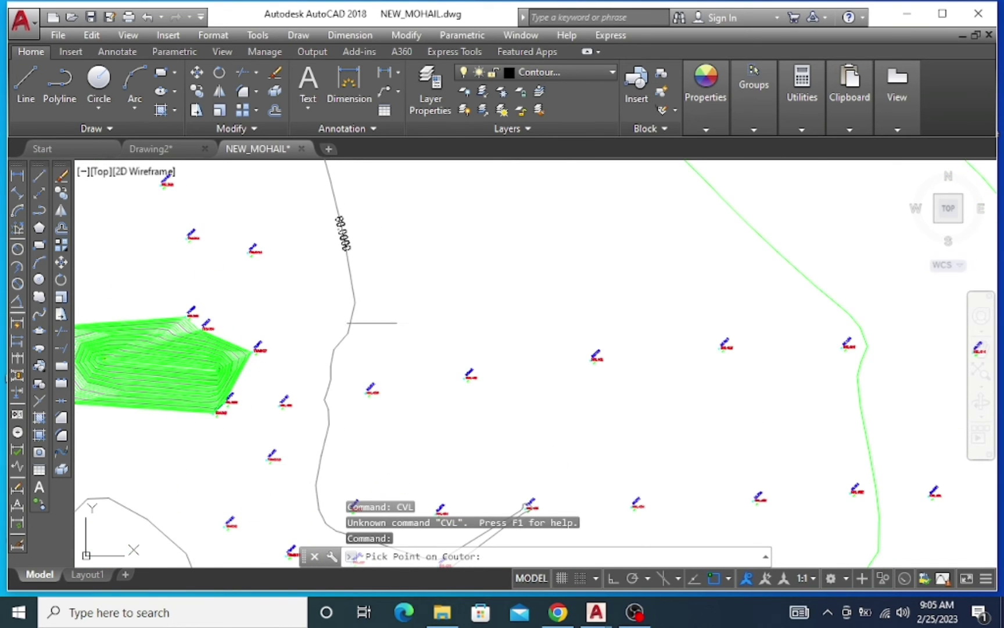
{"action": "scroll", "coordinate": [404, 265], "scroll_direction": "down", "scroll_amount": 1}
{"action": "scroll", "coordinate": [403, 265], "scroll_direction": "down", "scroll_amount": 1}
{"action": "scroll", "coordinate": [374, 397], "scroll_direction": "down", "scroll_amount": 1}
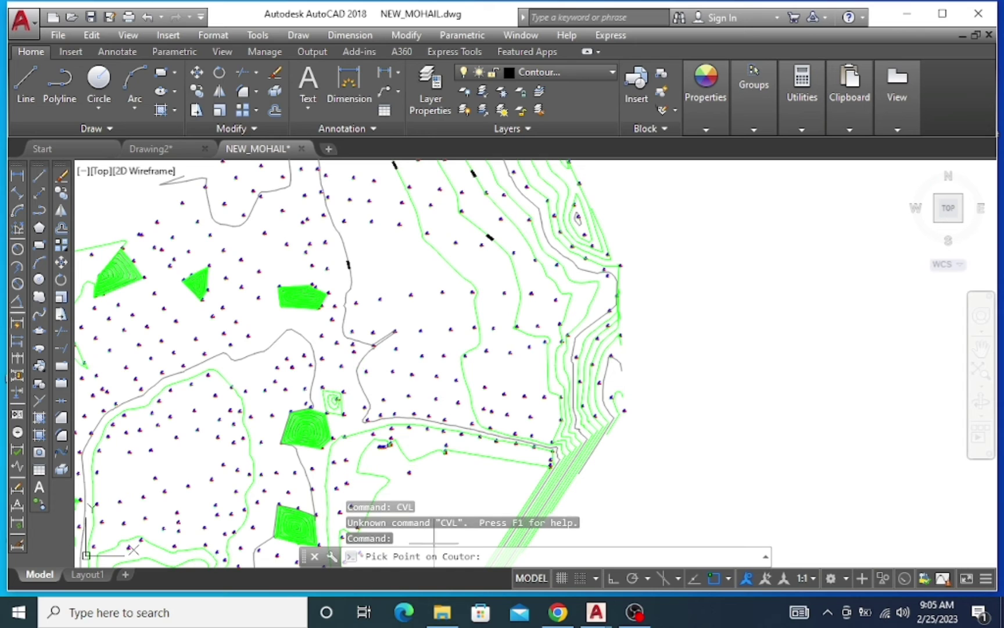
{"action": "key", "text": "Escape"}
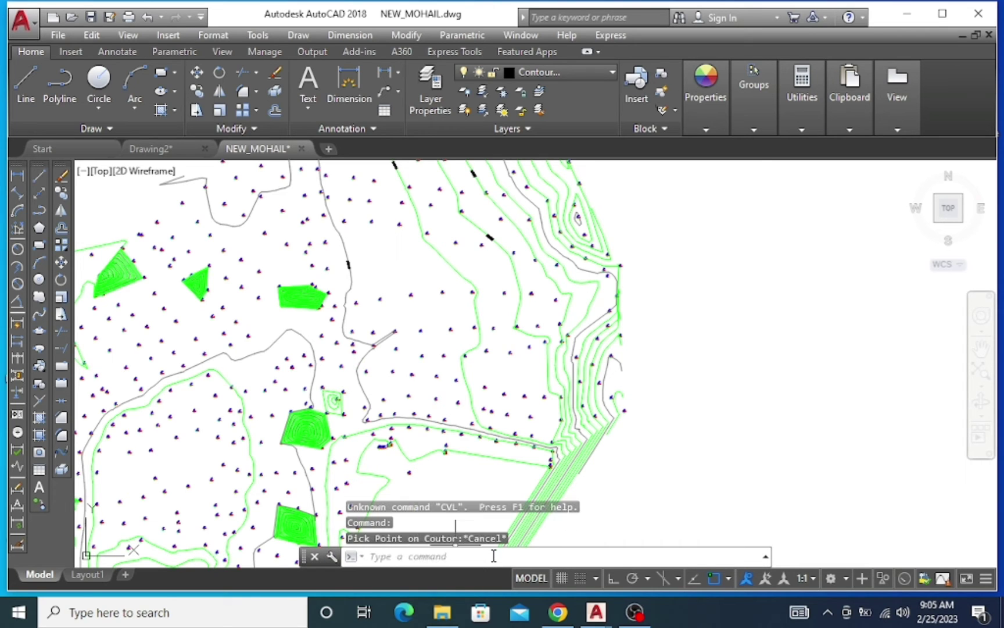
Start CVL with the start-end method and label text height 1.
{"action": "type", "text": "CVL"}
{"action": "key", "text": "Return"}
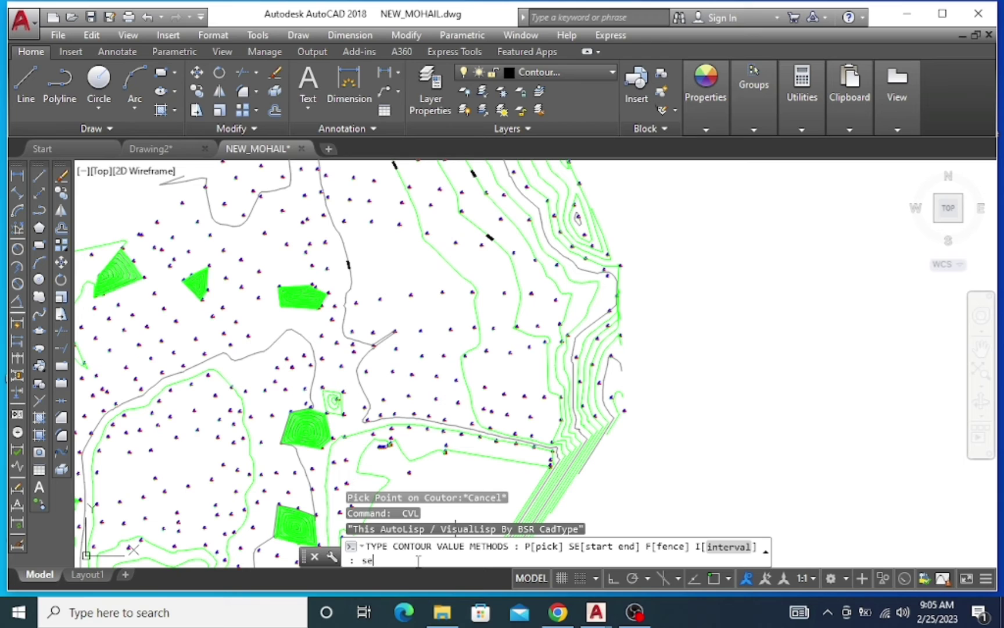
{"action": "key", "text": "Return"}
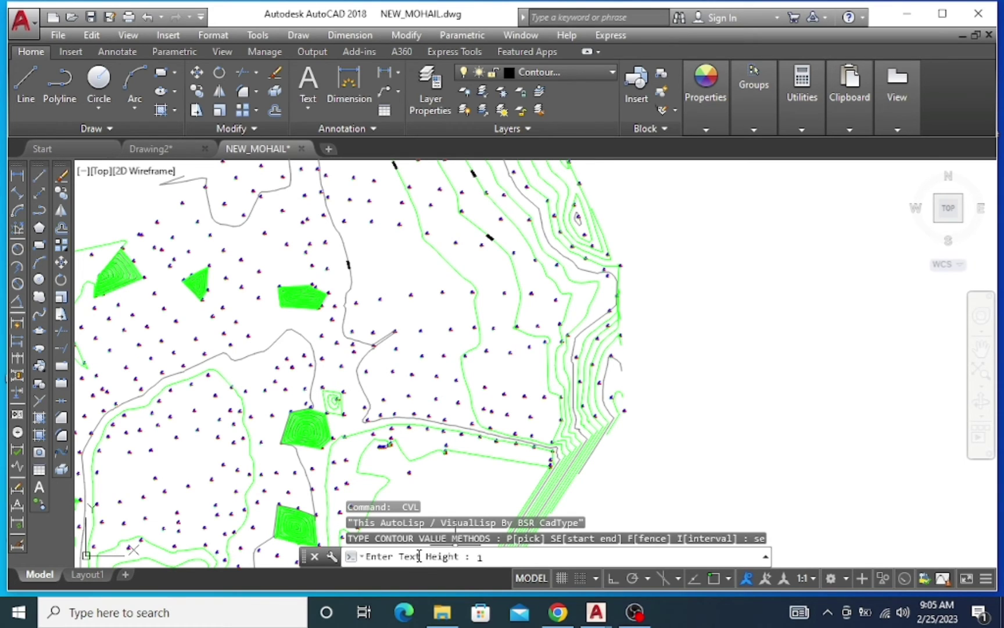
{"action": "key", "text": "Return"}
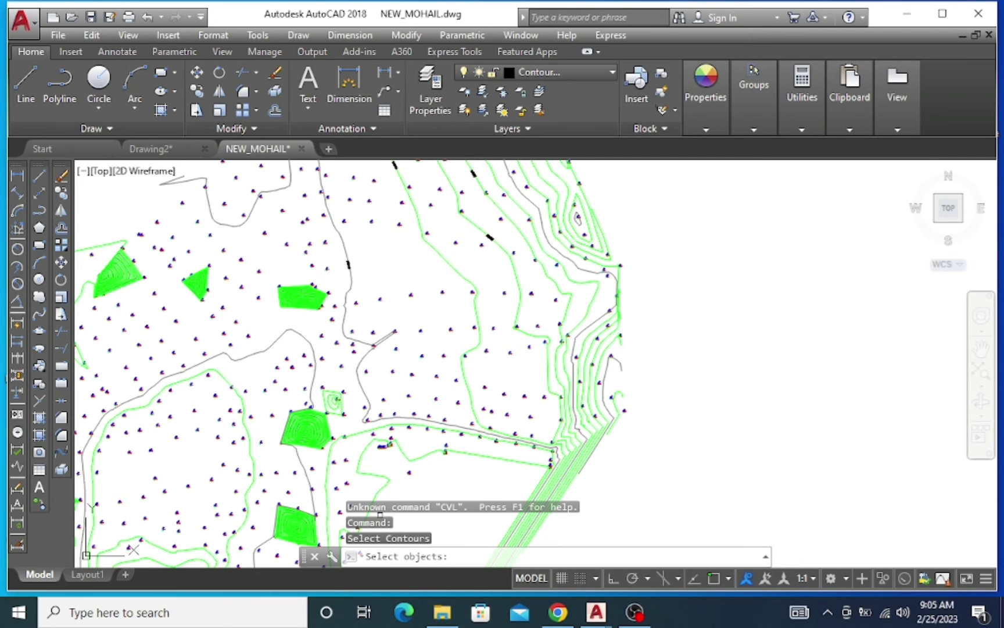
Select the contour near the closed hilltop to label it 94.0000.
{"action": "scroll", "coordinate": [459, 392], "scroll_direction": "down", "scroll_amount": 2}
{"action": "scroll", "coordinate": [433, 297], "scroll_direction": "up", "scroll_amount": 4}
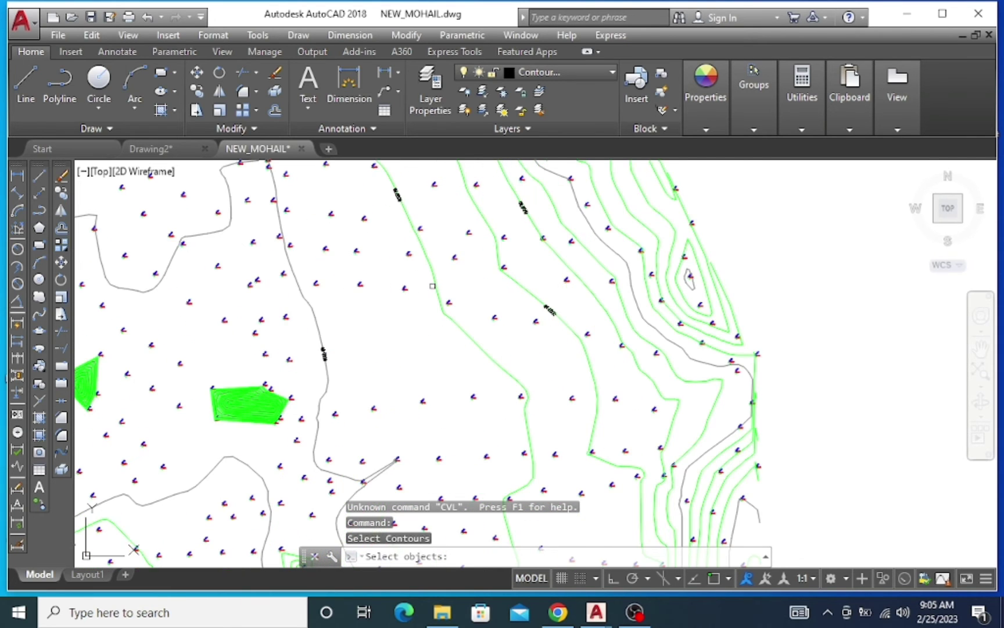
{"action": "scroll", "coordinate": [447, 279], "scroll_direction": "down", "scroll_amount": 2}
{"action": "scroll", "coordinate": [466, 260], "scroll_direction": "up", "scroll_amount": 2}
{"action": "scroll", "coordinate": [466, 259], "scroll_direction": "down", "scroll_amount": 6}
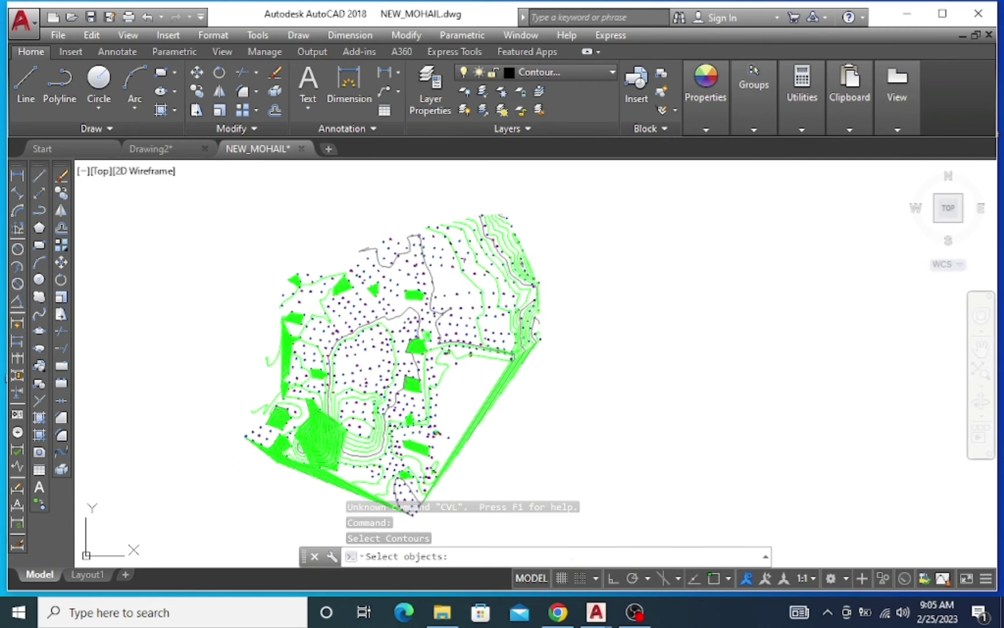
{"action": "scroll", "coordinate": [404, 288], "scroll_direction": "up", "scroll_amount": 2}
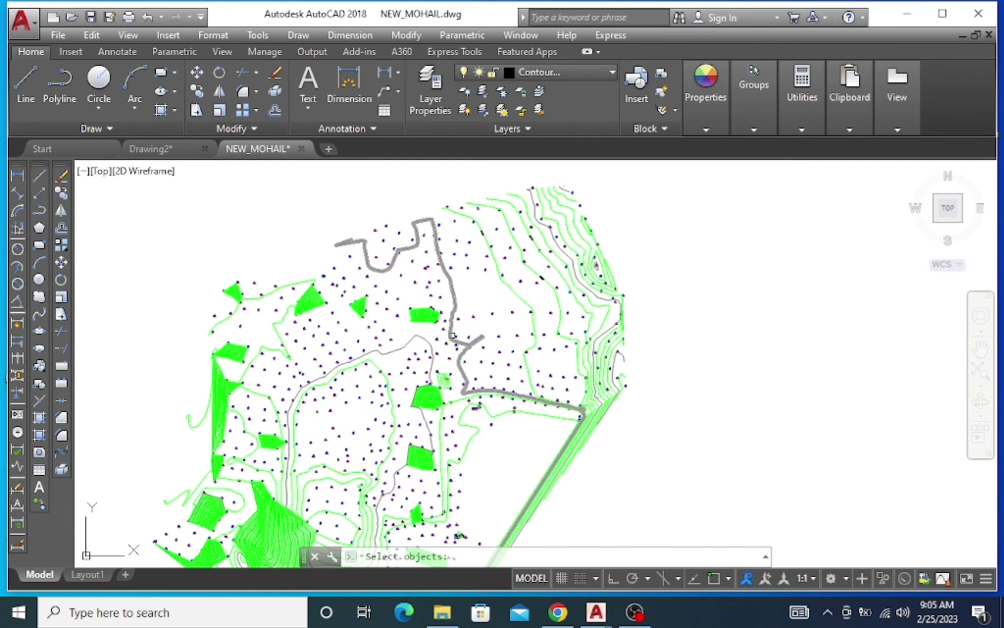
{"action": "scroll", "coordinate": [456, 332], "scroll_direction": "up", "scroll_amount": 2}
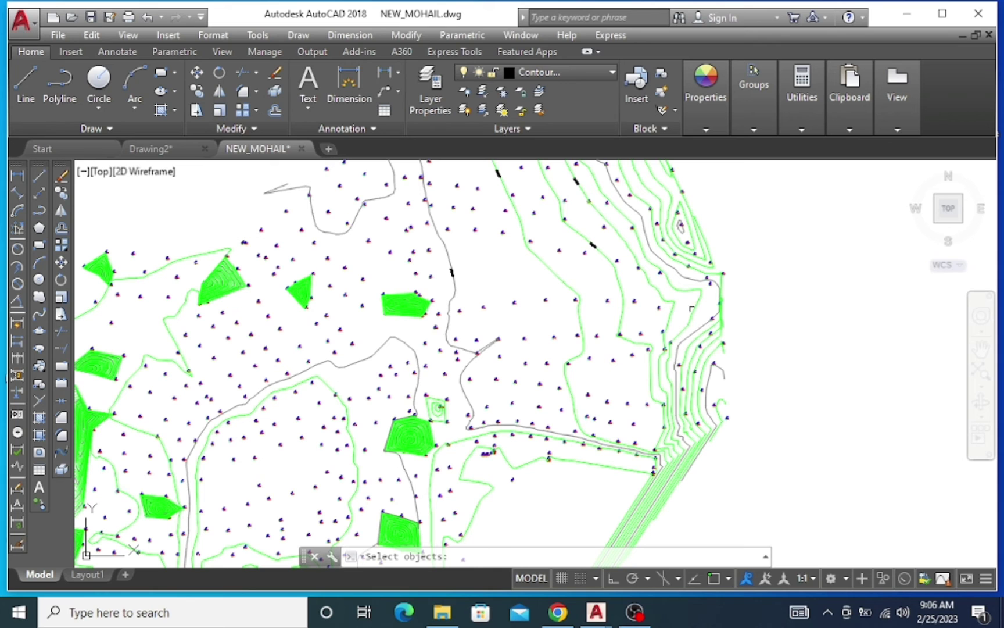
{"action": "scroll", "coordinate": [687, 237], "scroll_direction": "up", "scroll_amount": 2}
{"action": "scroll", "coordinate": [513, 323], "scroll_direction": "down", "scroll_amount": 2}
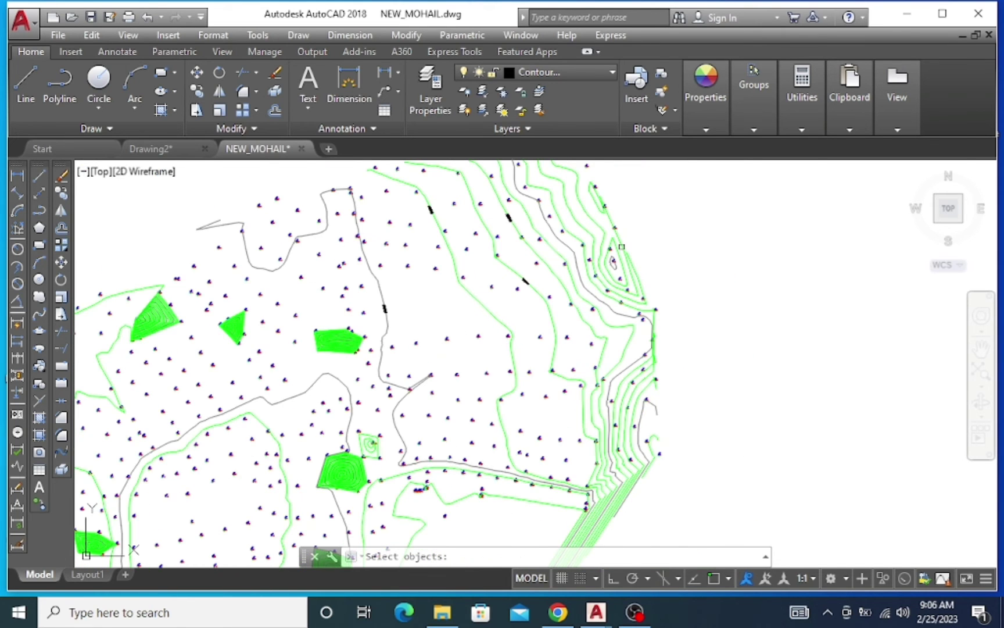
{"action": "scroll", "coordinate": [621, 247], "scroll_direction": "up", "scroll_amount": 2}
{"action": "left_click", "coordinate": [640, 279]}
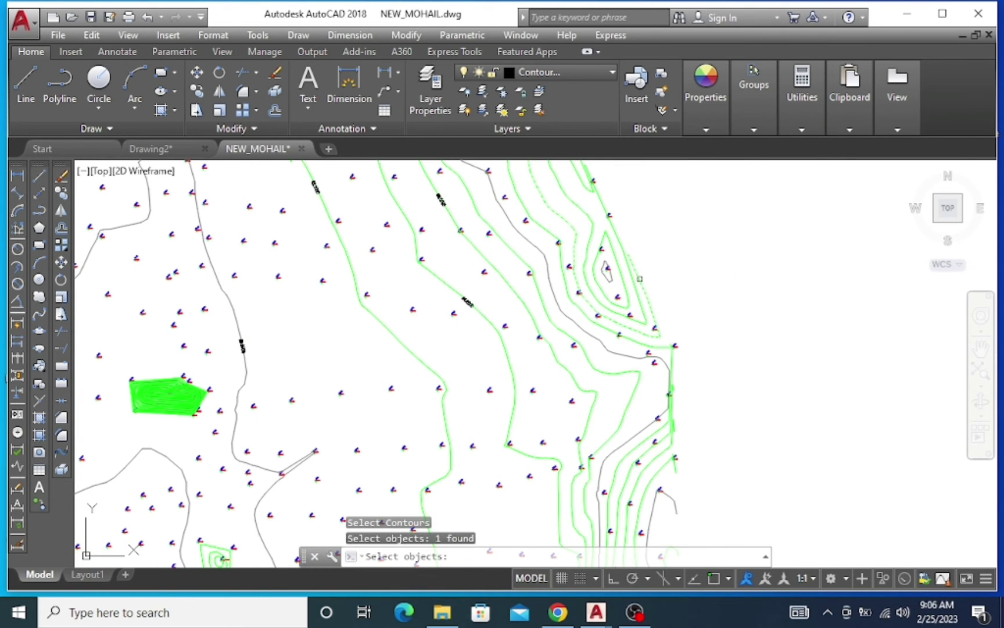
{"action": "key", "text": "Return"}
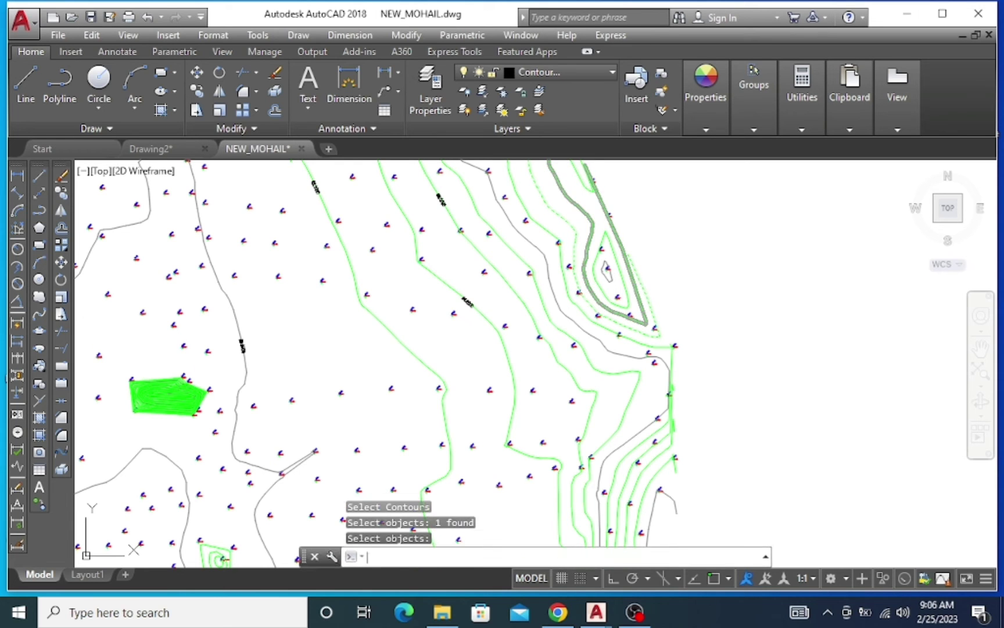
Clear the selected contour and launch CVL again.
{"action": "scroll", "coordinate": [642, 218], "scroll_direction": "up", "scroll_amount": 6}
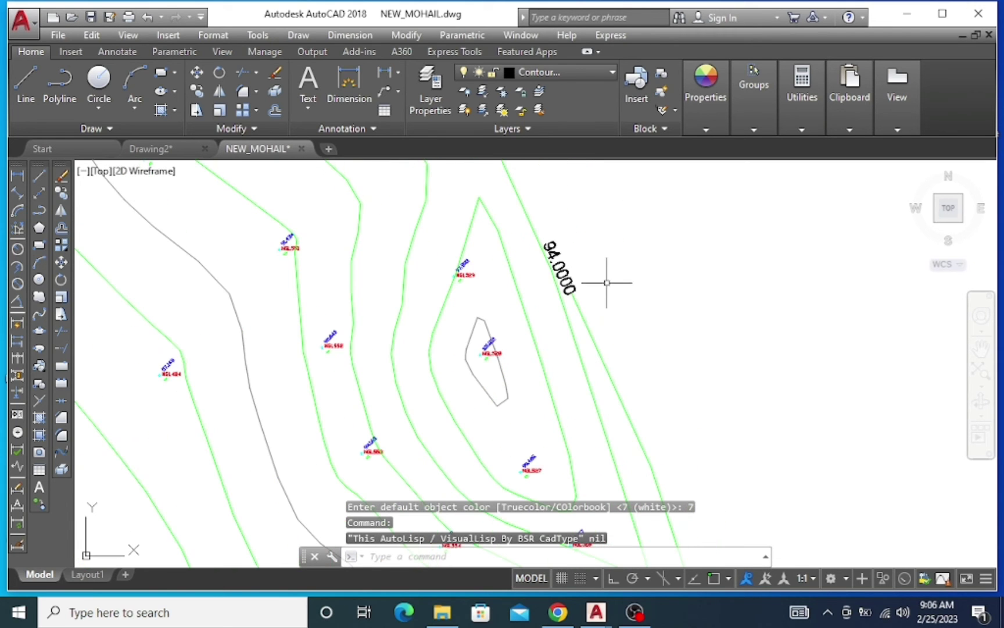
{"action": "key", "text": "Return"}
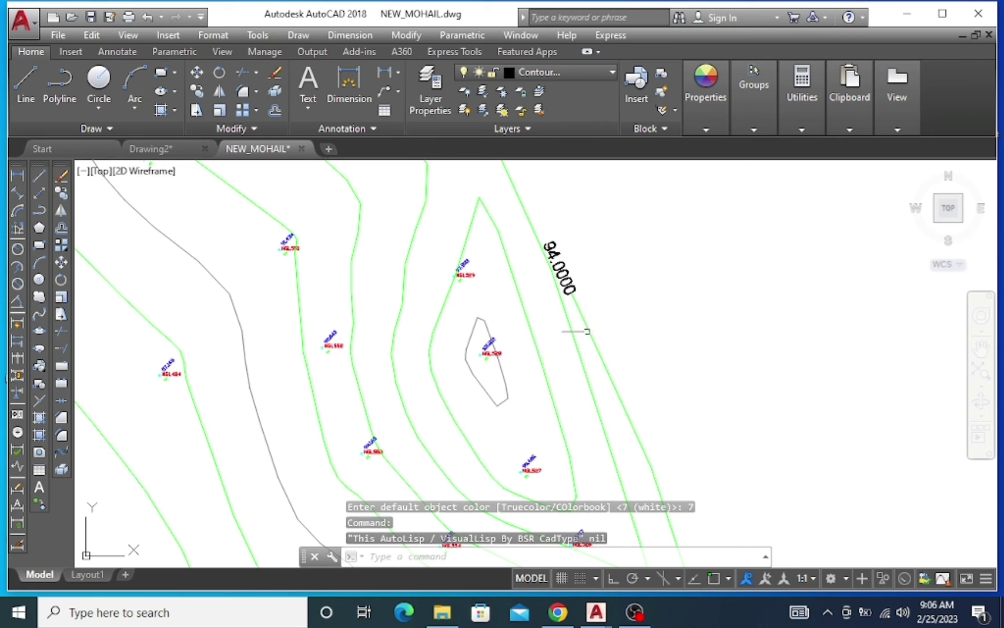
{"action": "scroll", "coordinate": [573, 387], "scroll_direction": "down", "scroll_amount": 2}
{"action": "scroll", "coordinate": [573, 387], "scroll_direction": "down", "scroll_amount": 3}
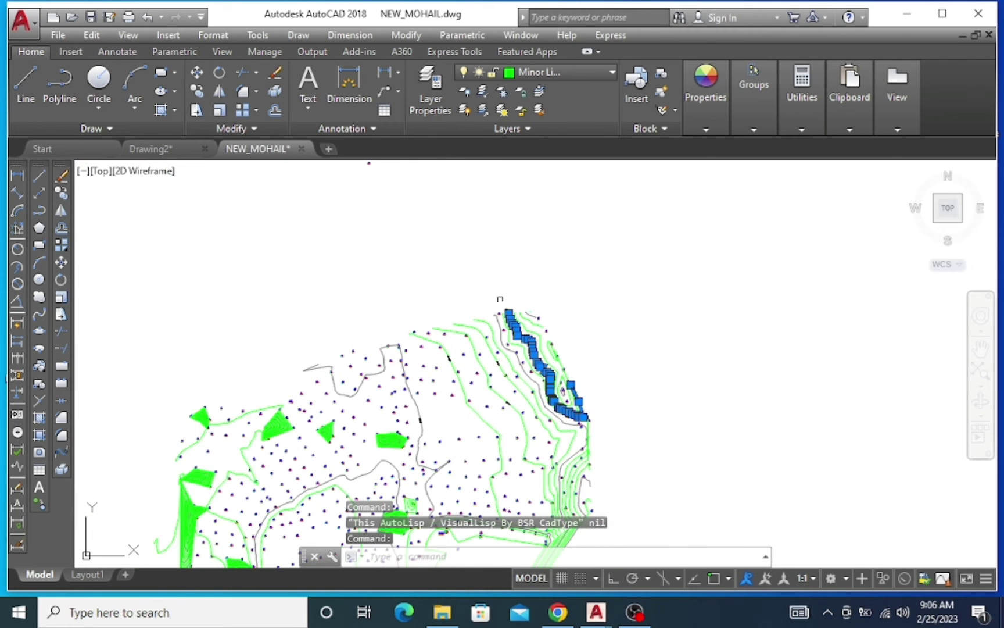
{"action": "scroll", "coordinate": [518, 337], "scroll_direction": "up", "scroll_amount": 3}
{"action": "scroll", "coordinate": [520, 341], "scroll_direction": "up", "scroll_amount": 3}
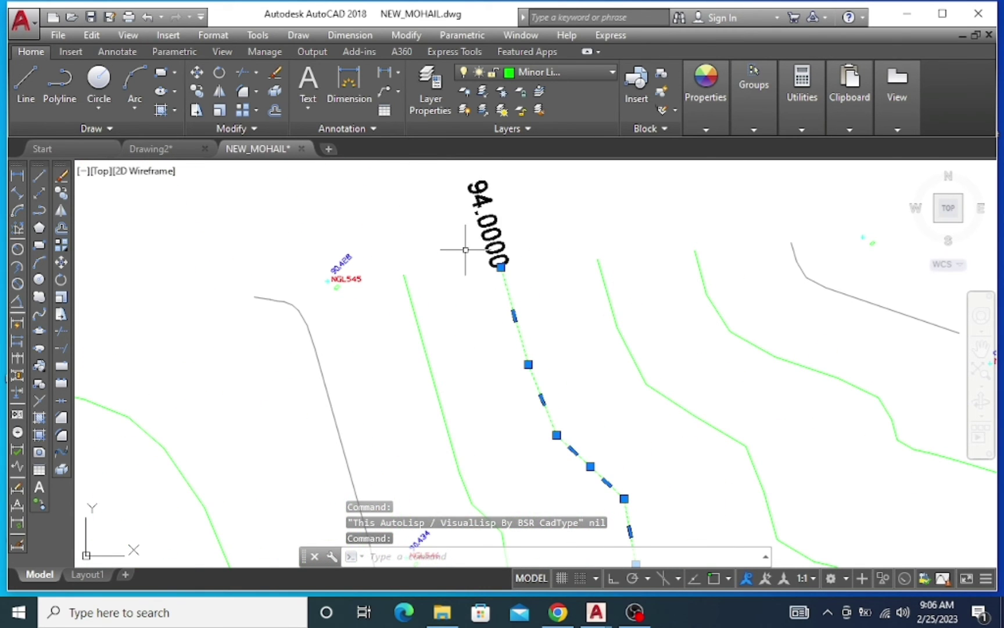
{"action": "scroll", "coordinate": [467, 252], "scroll_direction": "down", "scroll_amount": 2}
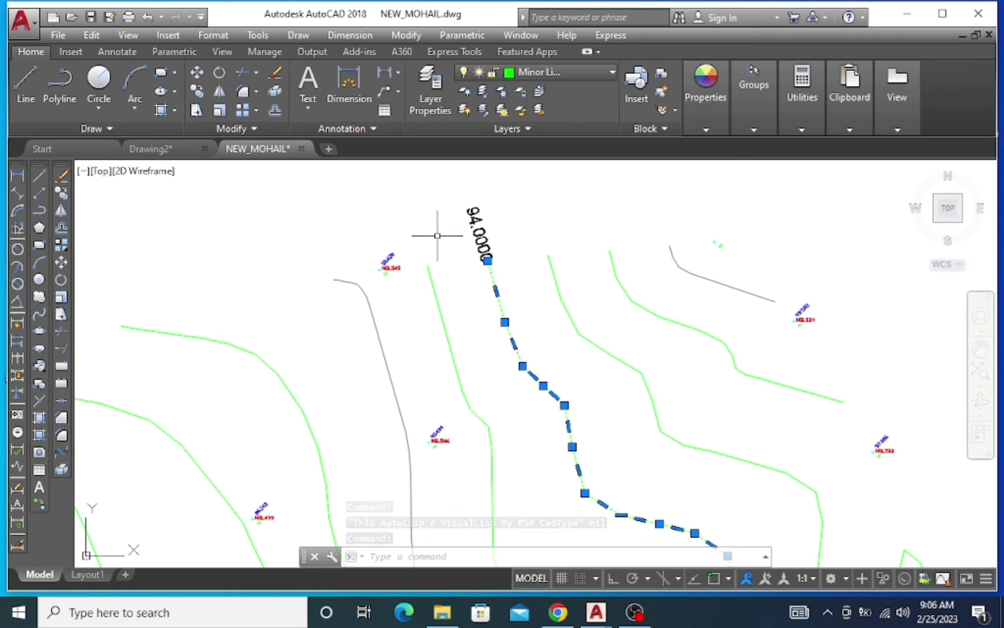
{"action": "key", "text": "Escape"}
{"action": "type", "text": "cvl"}
{"action": "key", "text": "Return"}
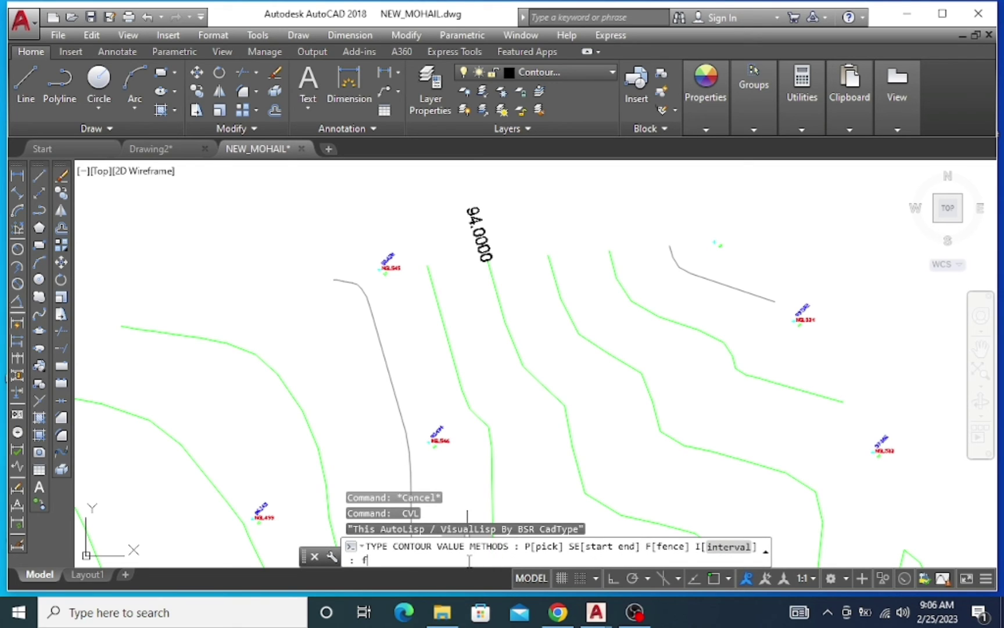
Choose the fence labelling method with label text height 1.
{"action": "key", "text": "Return"}
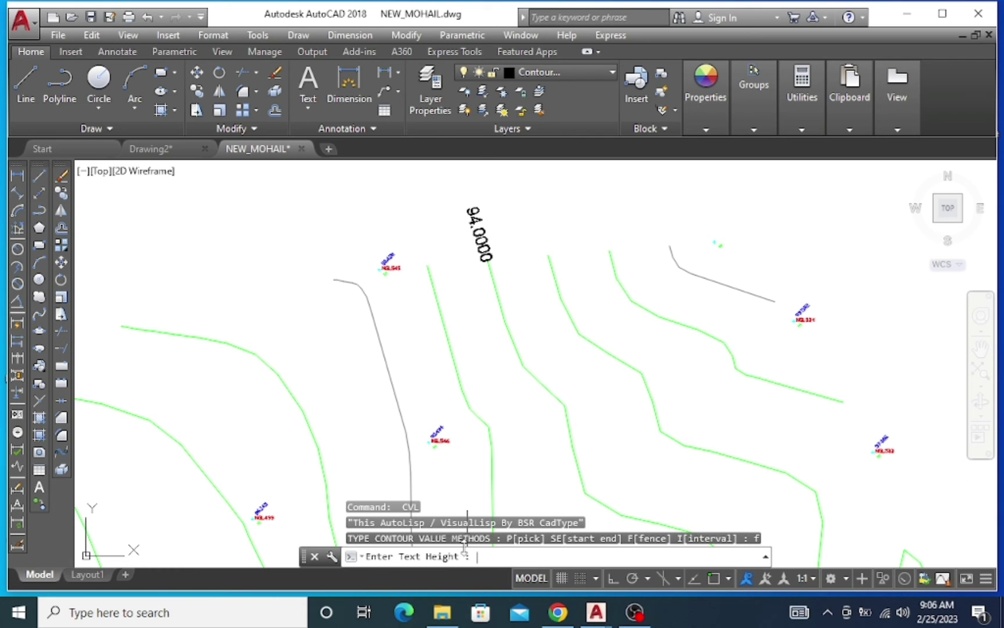
{"action": "type", "text": "1"}
{"action": "key", "text": "Return"}
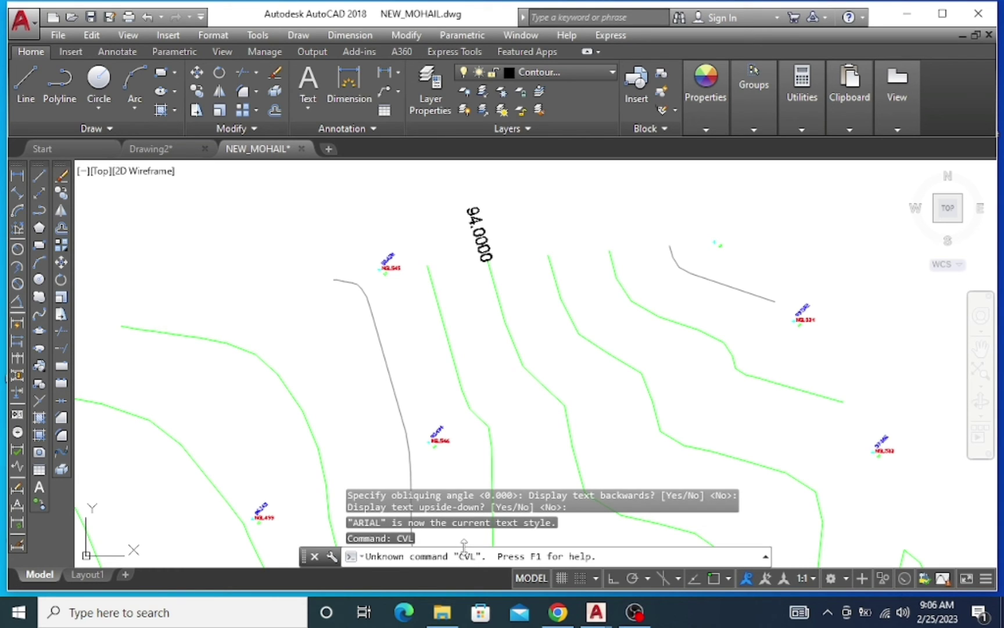
{"action": "scroll", "coordinate": [493, 334], "scroll_direction": "down", "scroll_amount": 5}
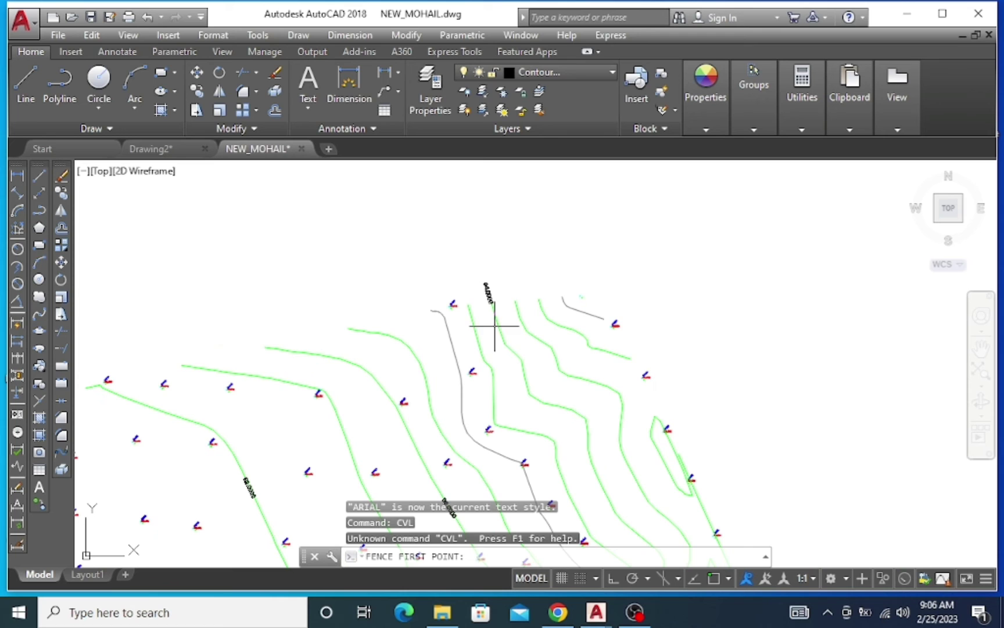
{"action": "scroll", "coordinate": [558, 314], "scroll_direction": "down", "scroll_amount": 2}
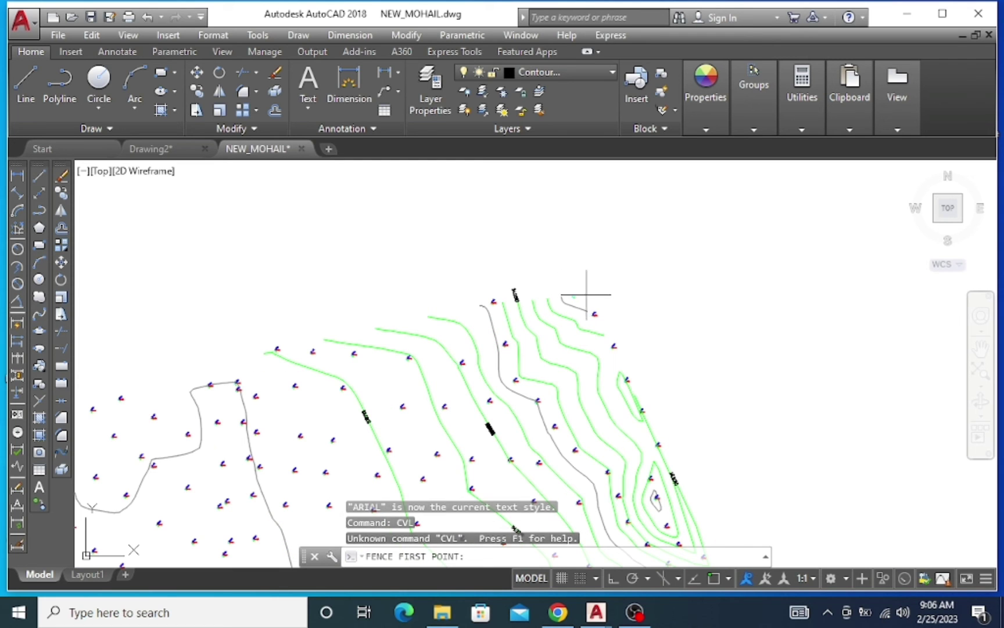
Draw a fence across the eastern contours, labelling them 100.0000 down to 90.0000.
{"action": "left_click", "coordinate": [582, 300]}
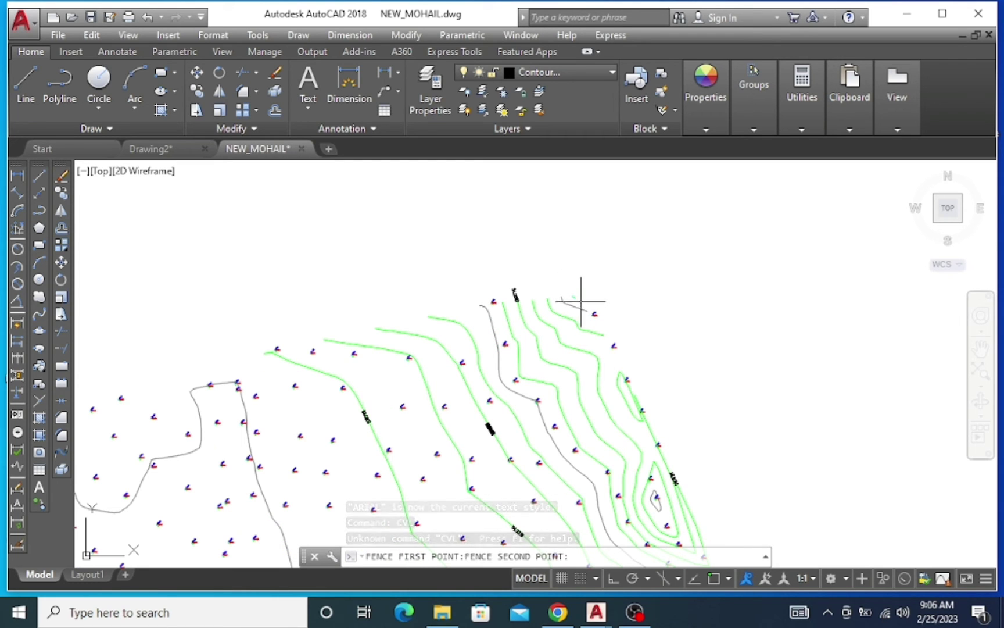
{"action": "left_click", "coordinate": [484, 478]}
{"action": "scroll", "coordinate": [555, 343], "scroll_direction": "up", "scroll_amount": 1}
{"action": "scroll", "coordinate": [555, 343], "scroll_direction": "up", "scroll_amount": 2}
{"action": "scroll", "coordinate": [520, 227], "scroll_direction": "down", "scroll_amount": 1}
{"action": "scroll", "coordinate": [531, 330], "scroll_direction": "up", "scroll_amount": 1}
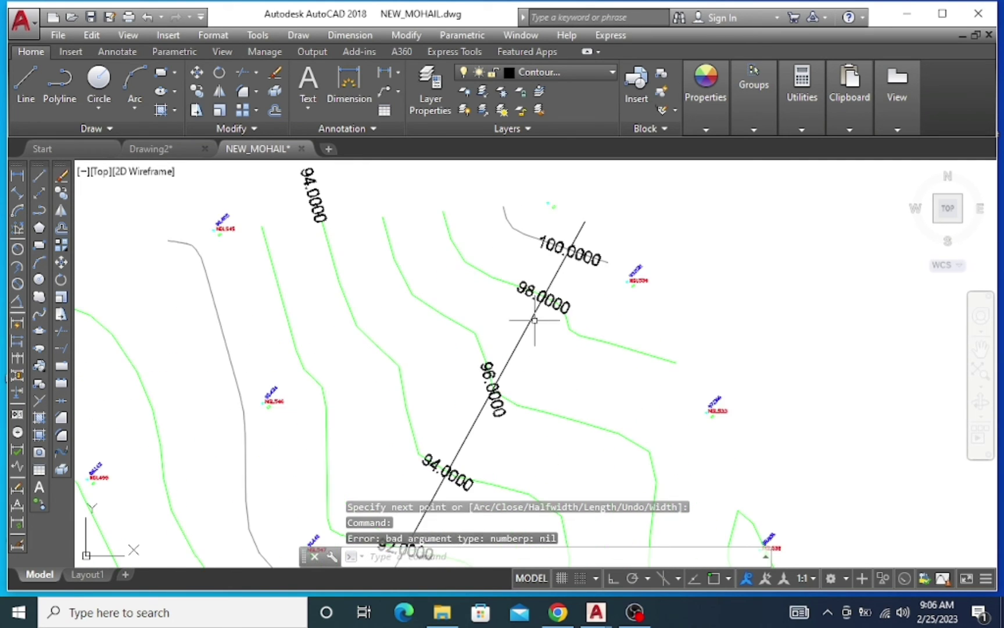
{"action": "scroll", "coordinate": [523, 348], "scroll_direction": "up", "scroll_amount": 1}
{"action": "scroll", "coordinate": [477, 422], "scroll_direction": "up", "scroll_amount": 1}
{"action": "scroll", "coordinate": [429, 334], "scroll_direction": "down", "scroll_amount": 1}
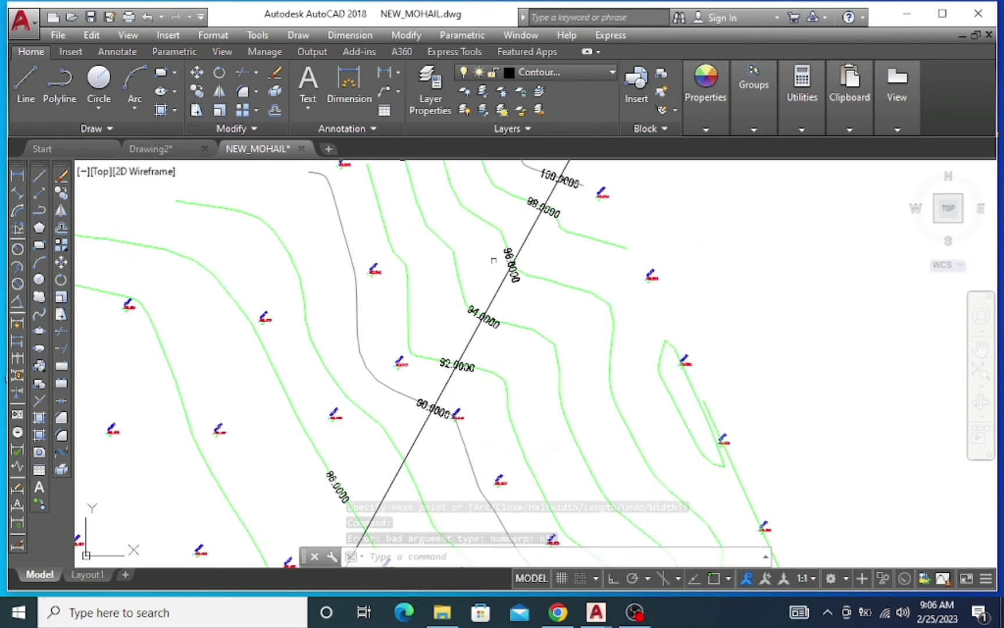
{"action": "scroll", "coordinate": [462, 305], "scroll_direction": "down", "scroll_amount": 1}
{"action": "scroll", "coordinate": [464, 300], "scroll_direction": "down", "scroll_amount": 1}
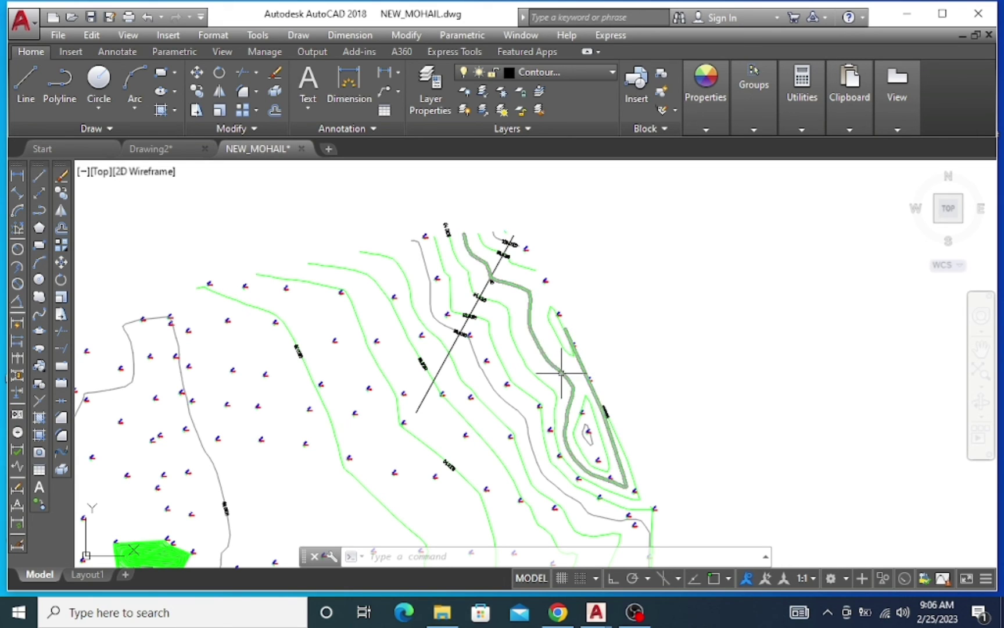
Run CVL with the interval labelling method and a label text height of 1.
{"action": "type", "text": "cvl"}
{"action": "key", "text": "Return"}
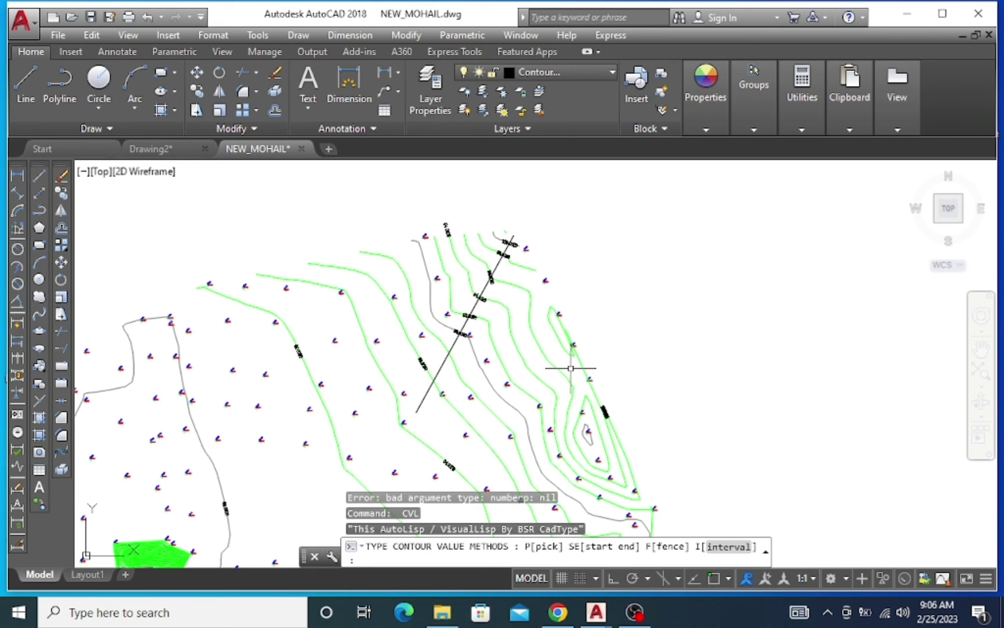
{"action": "key", "text": "Return"}
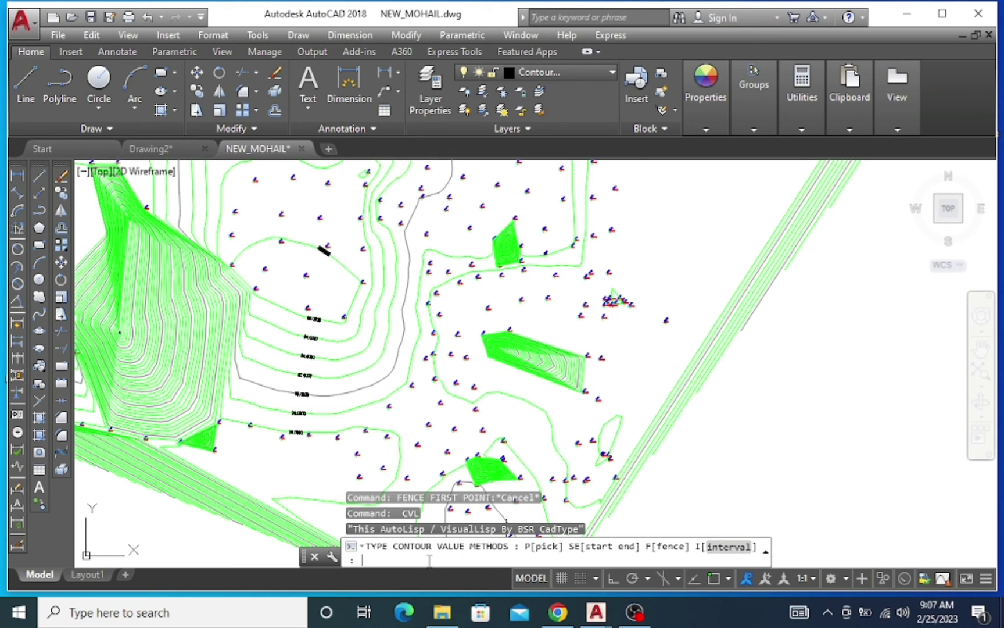
{"action": "key", "text": "Return"}
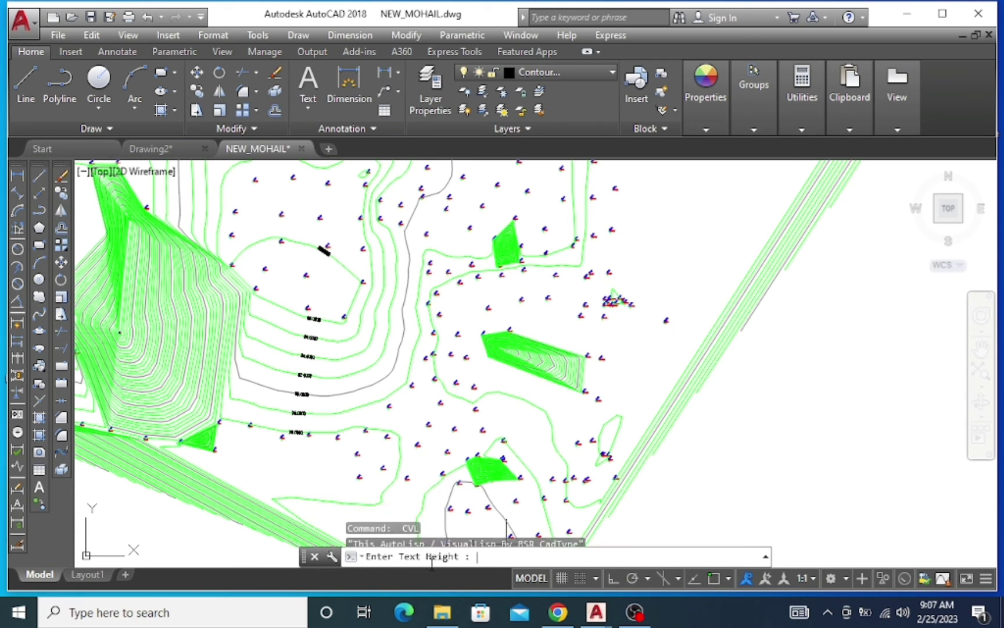
{"action": "type", "text": "1"}
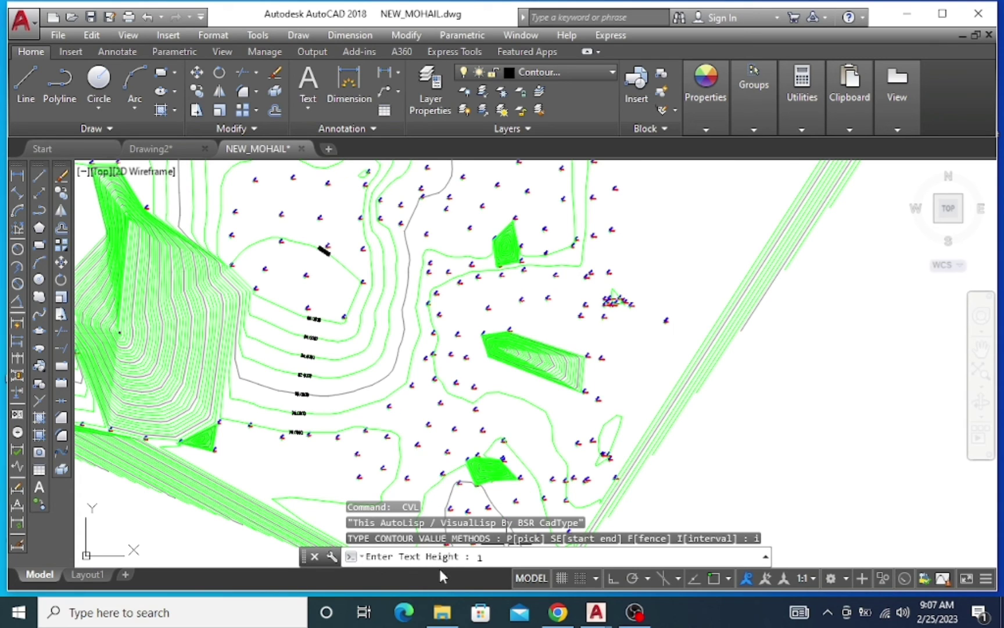
{"action": "key", "text": "Return"}
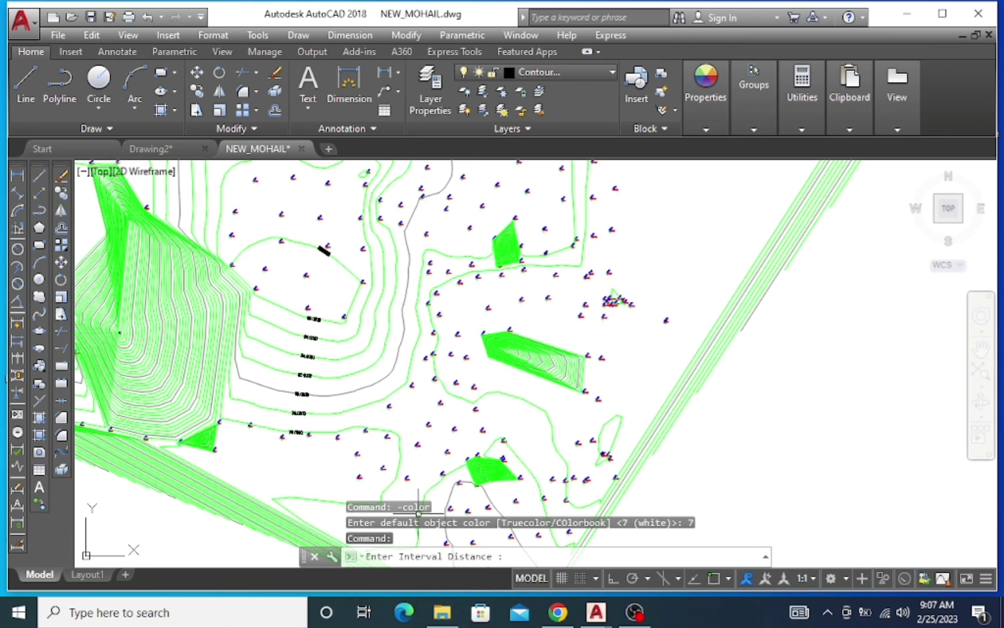
{"action": "scroll", "coordinate": [390, 352], "scroll_direction": "down", "scroll_amount": 3}
{"action": "scroll", "coordinate": [390, 352], "scroll_direction": "down", "scroll_amount": 2}
{"action": "scroll", "coordinate": [427, 291], "scroll_direction": "up", "scroll_amount": 7}
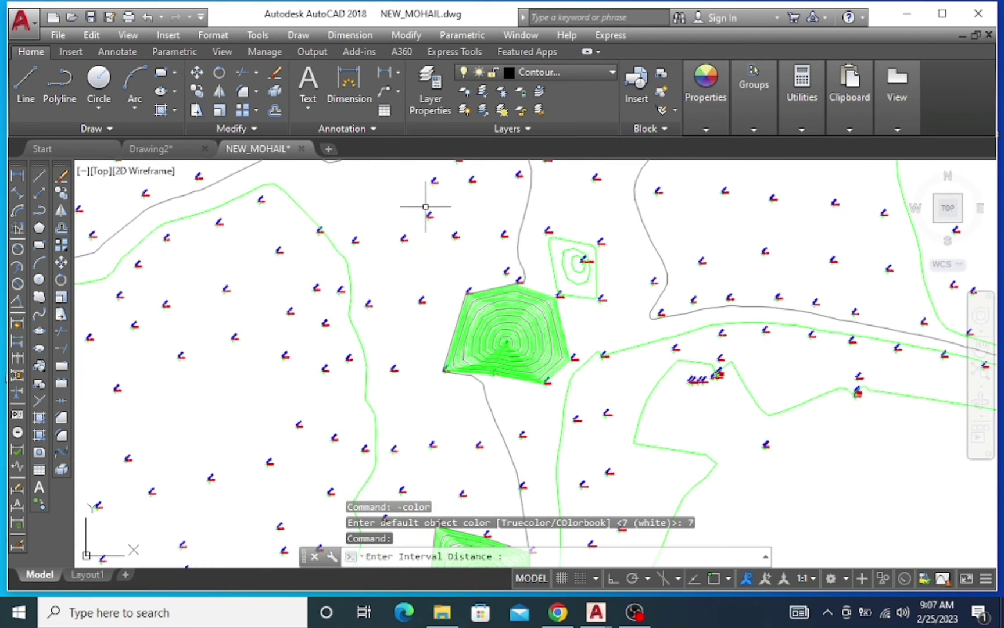
{"action": "scroll", "coordinate": [351, 229], "scroll_direction": "up", "scroll_amount": 2}
{"action": "type", "text": "30"}
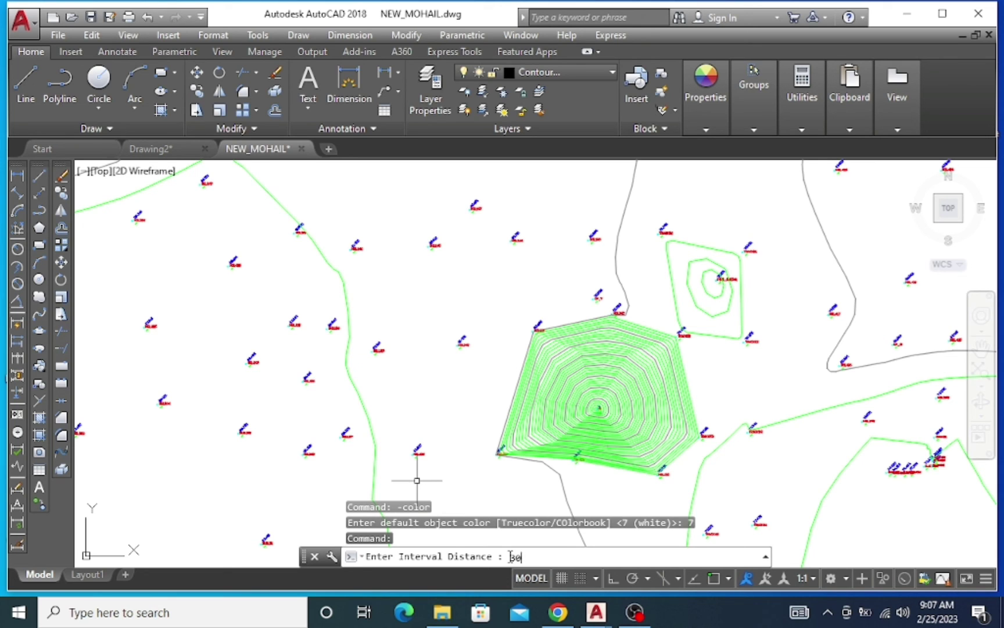
Use a 30-unit interval and label the picked green contour with its elevation.
{"action": "key", "text": "Return"}
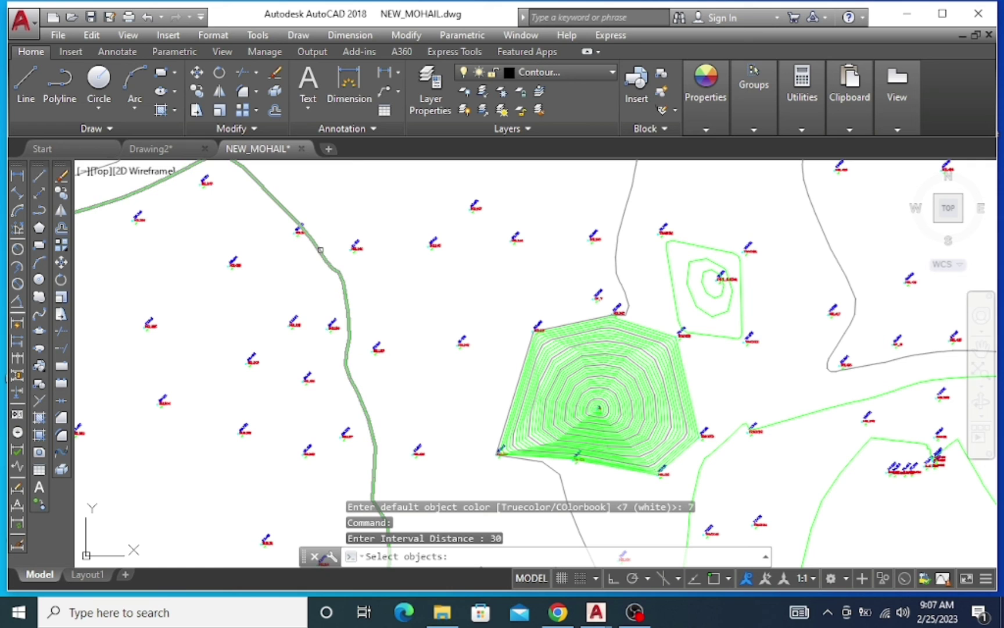
{"action": "left_click", "coordinate": [317, 250]}
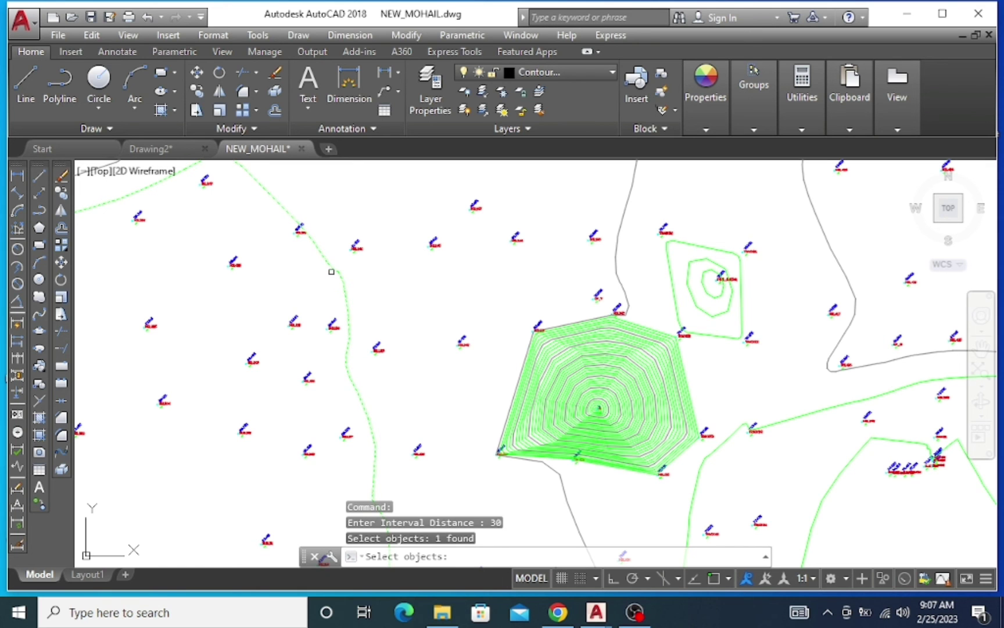
{"action": "key", "text": "Return"}
{"action": "scroll", "coordinate": [386, 244], "scroll_direction": "down", "scroll_amount": 2}
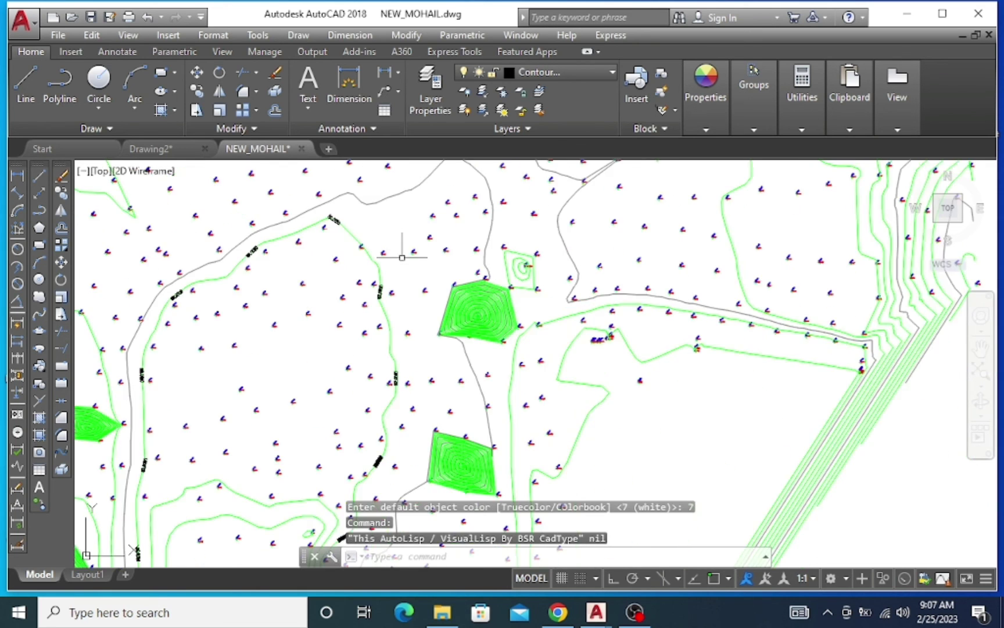
{"action": "scroll", "coordinate": [352, 215], "scroll_direction": "down", "scroll_amount": 2}
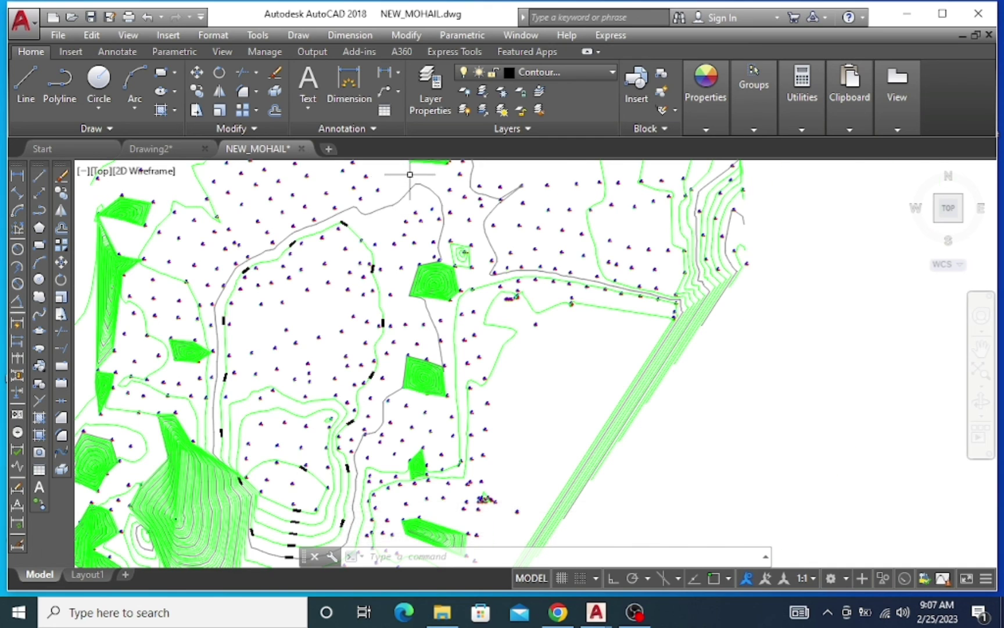
{"action": "scroll", "coordinate": [414, 178], "scroll_direction": "up", "scroll_amount": 5}
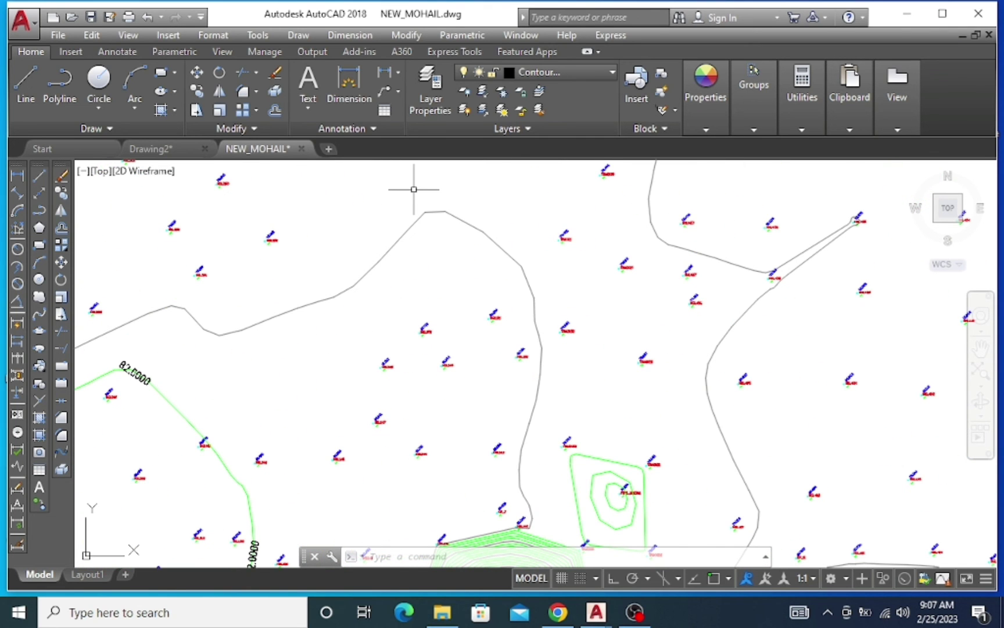
Restart CVL interval labelling (option I) with a label text height of 1.
{"action": "type", "text": "CVL"}
{"action": "key", "text": "Return"}
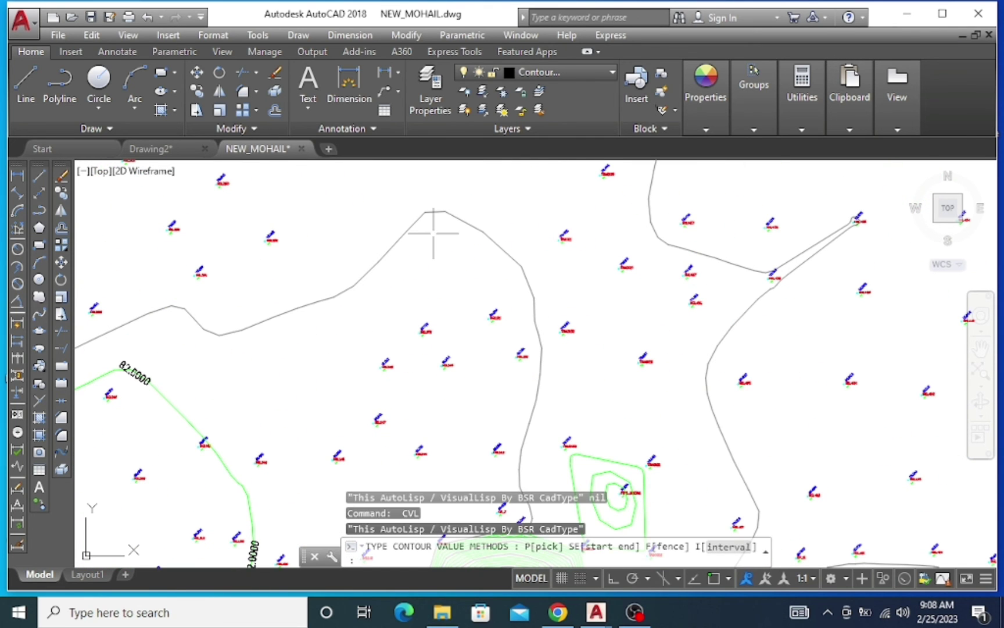
{"action": "type", "text": "i"}
{"action": "key", "text": "Return"}
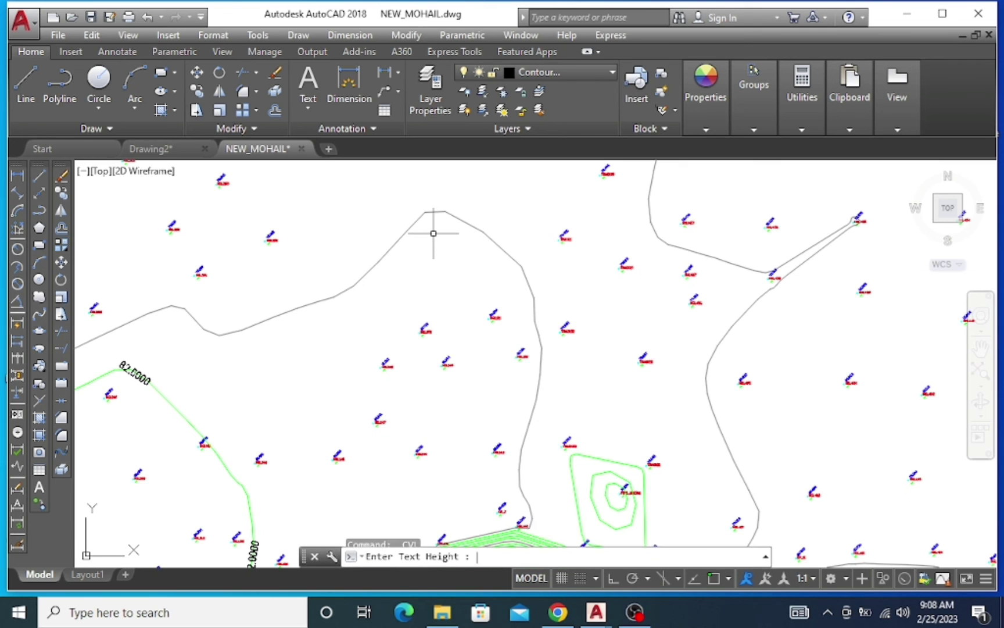
{"action": "type", "text": "1"}
{"action": "key", "text": "Return"}
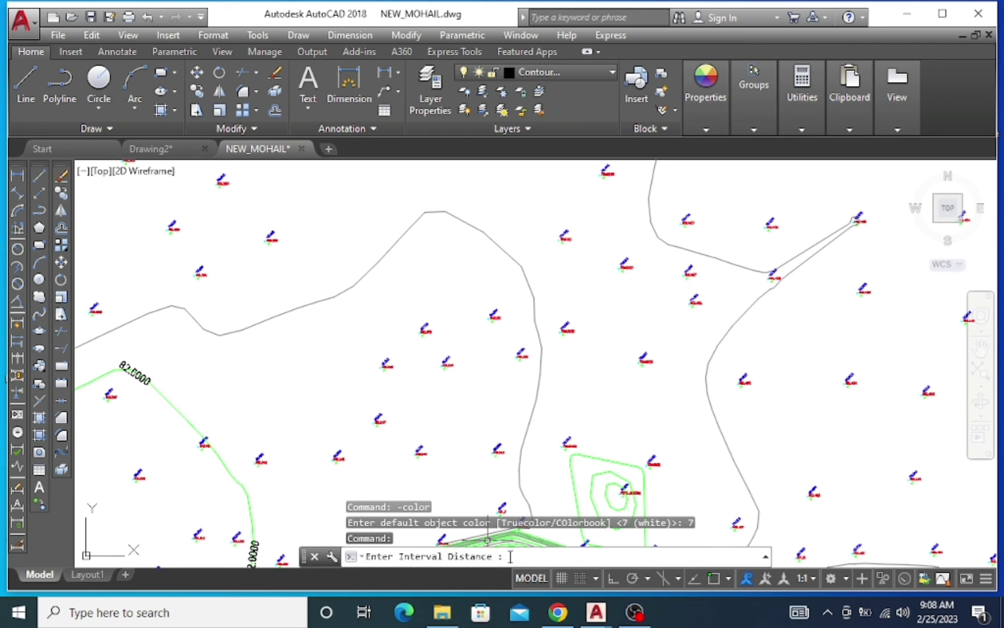
{"action": "type", "text": "5"}
Use a 5-unit interval and label the long grey contour with 80.0000.
{"action": "key", "text": "Return"}
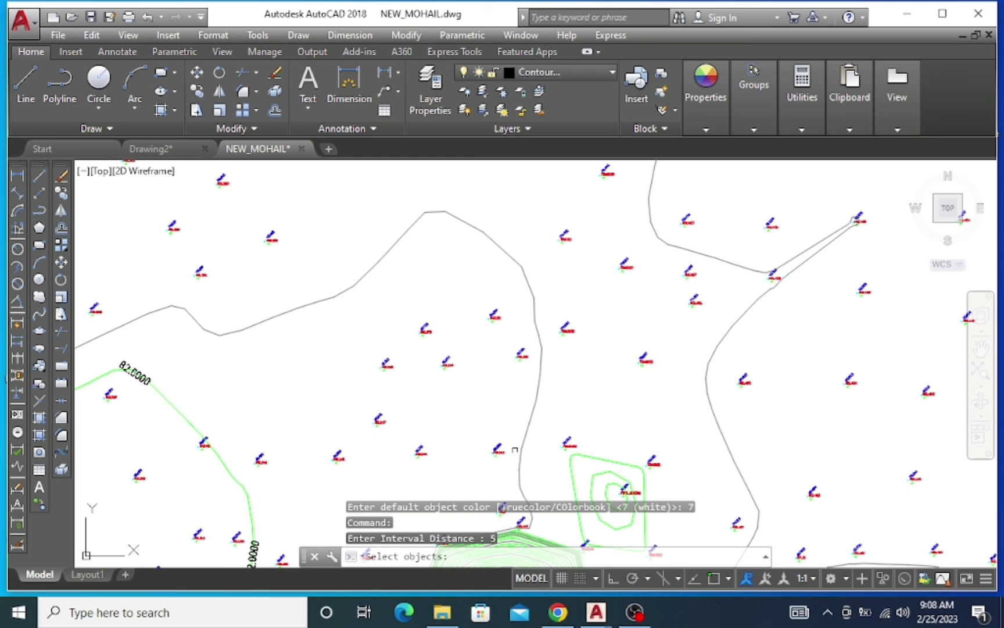
{"action": "left_click", "coordinate": [487, 234]}
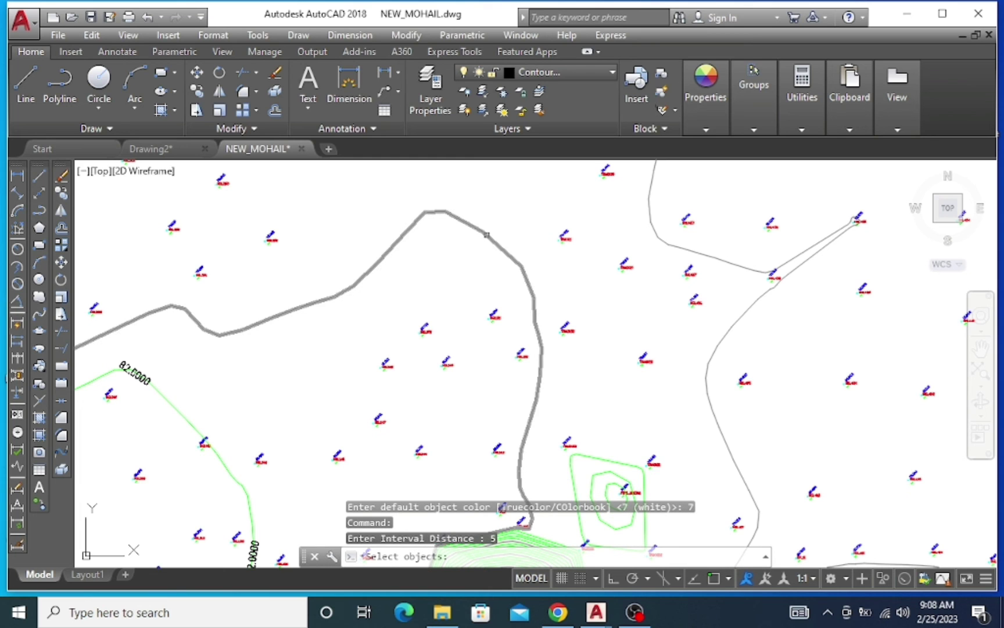
{"action": "left_click", "coordinate": [487, 234]}
{"action": "key", "text": "Return"}
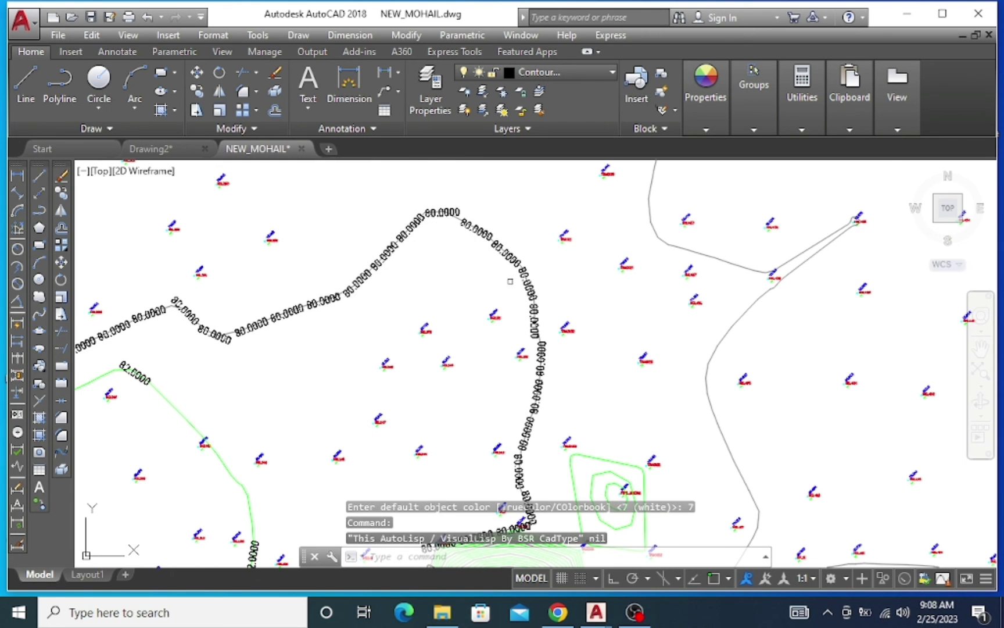
{"action": "scroll", "coordinate": [506, 270], "scroll_direction": "up", "scroll_amount": 5}
{"action": "scroll", "coordinate": [511, 268], "scroll_direction": "down", "scroll_amount": 4}
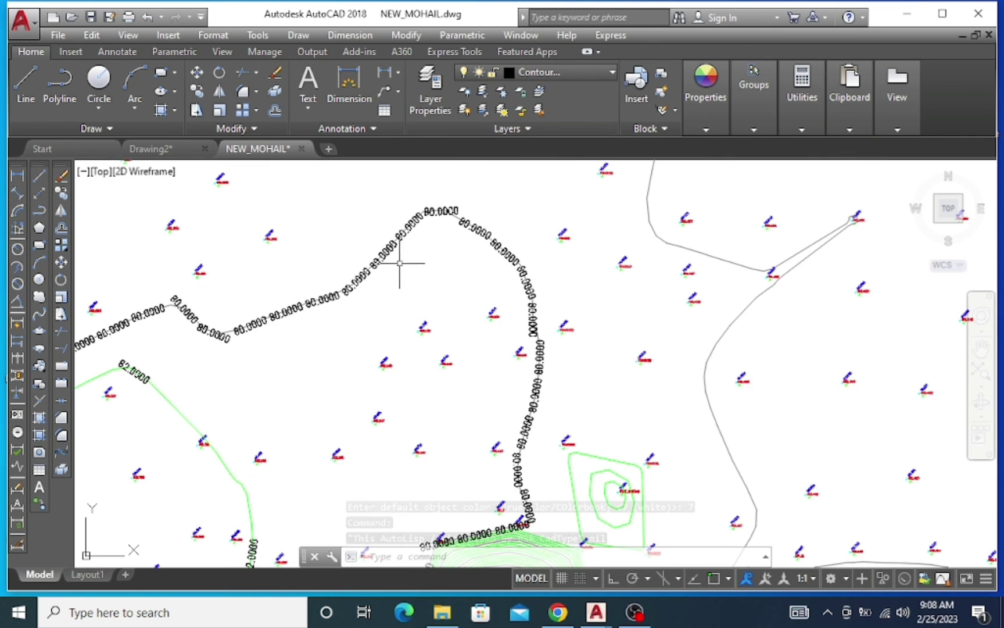
{"action": "scroll", "coordinate": [397, 237], "scroll_direction": "down", "scroll_amount": 2}
{"action": "scroll", "coordinate": [397, 237], "scroll_direction": "down", "scroll_amount": 3}
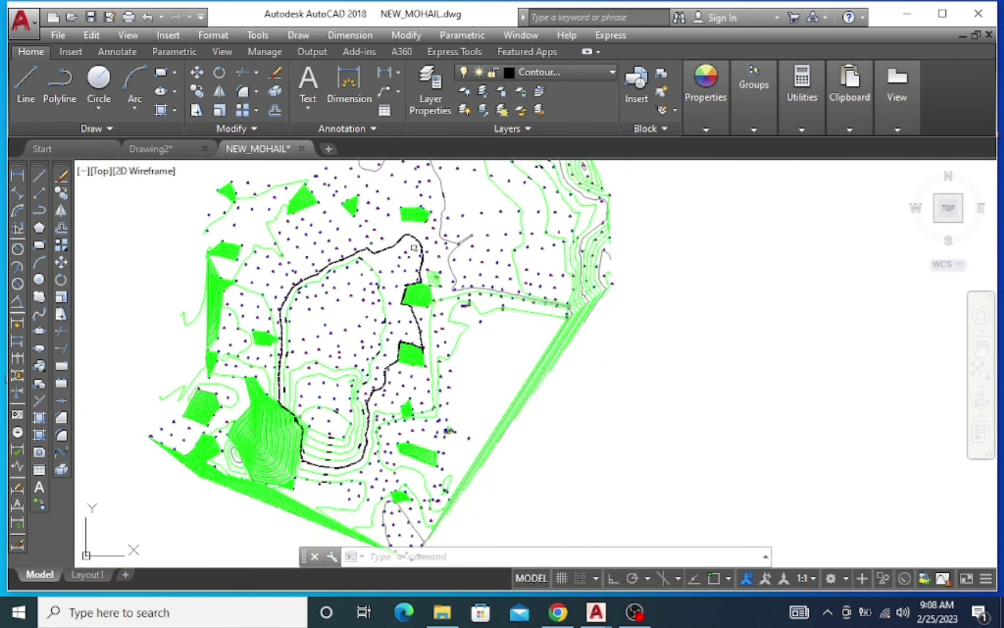
{"action": "scroll", "coordinate": [383, 230], "scroll_direction": "down", "scroll_amount": 2}
{"action": "scroll", "coordinate": [402, 192], "scroll_direction": "up", "scroll_amount": 3}
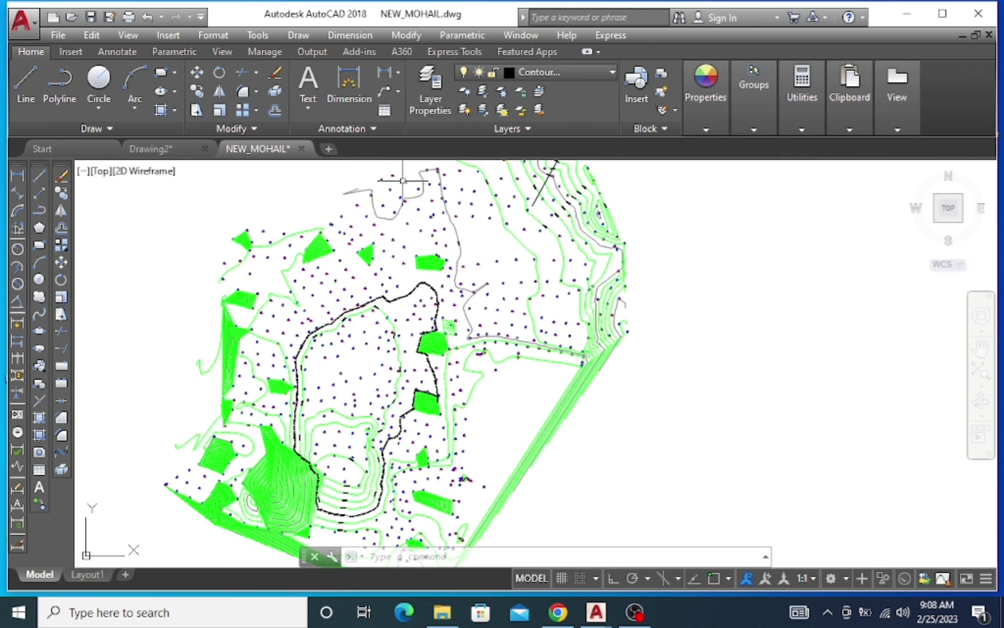
{"action": "scroll", "coordinate": [458, 301], "scroll_direction": "down", "scroll_amount": 3}
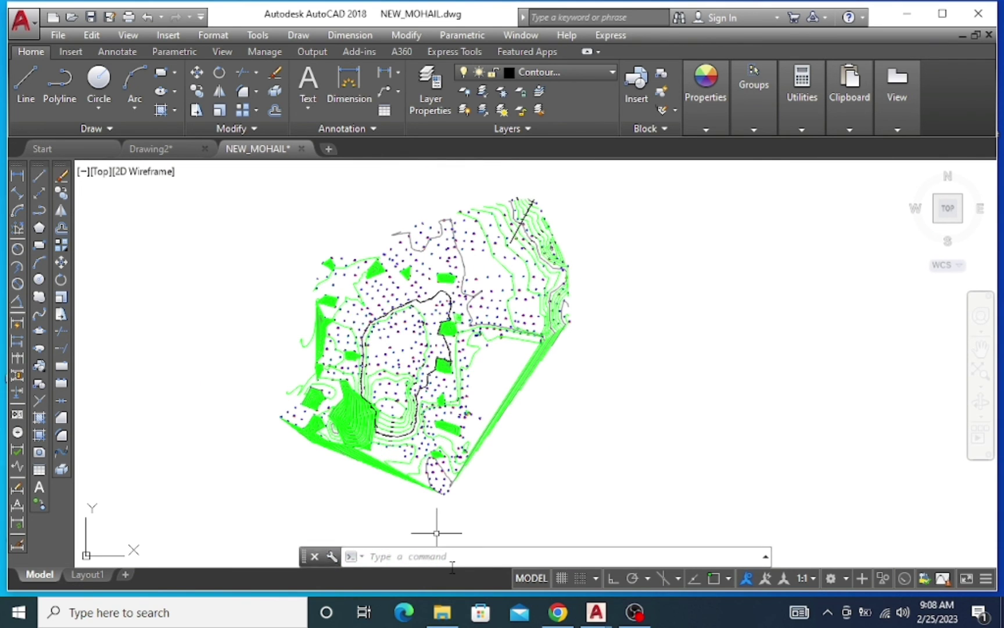